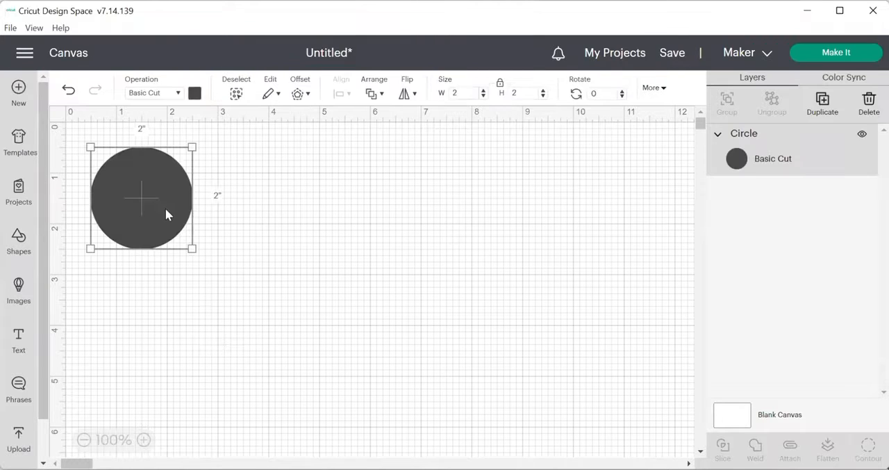
Step: Move the circle toward the middle of the canvas and enlarge it to 4.27 inches in width and height
drag(167, 212, 250, 269)
drag(274, 304, 385, 393)
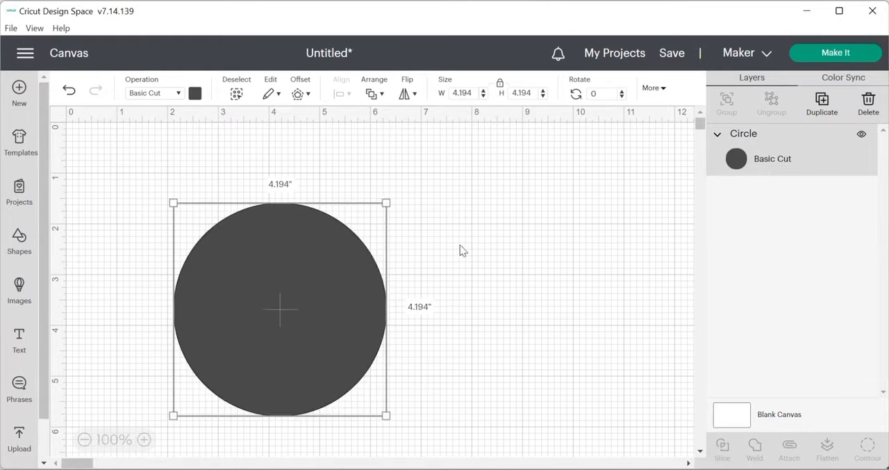
click(483, 93)
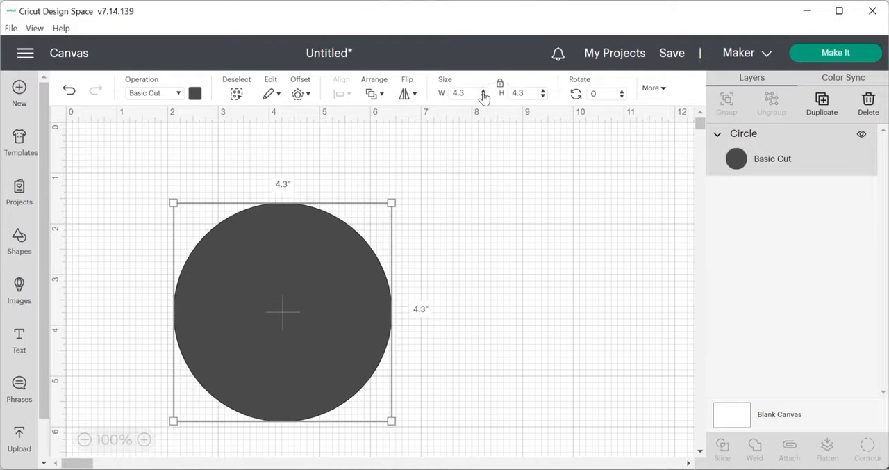
Step: Fill the large circle with the custom dark red #c40e0e
click(194, 93)
click(209, 191)
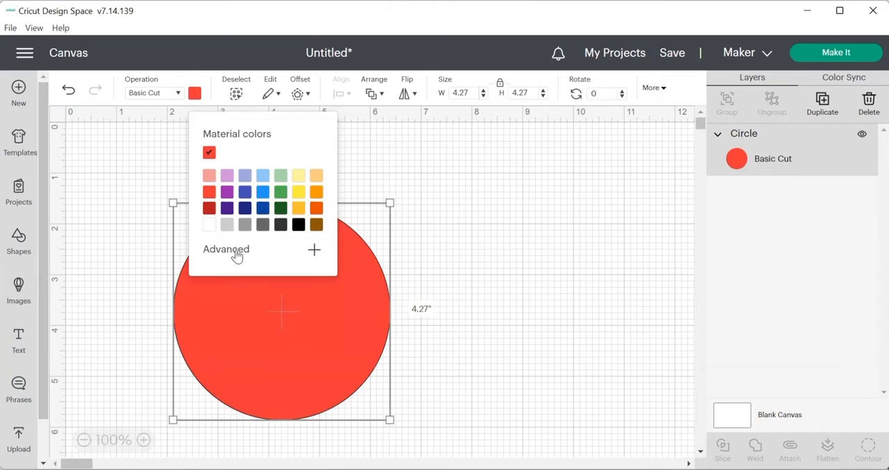
click(237, 254)
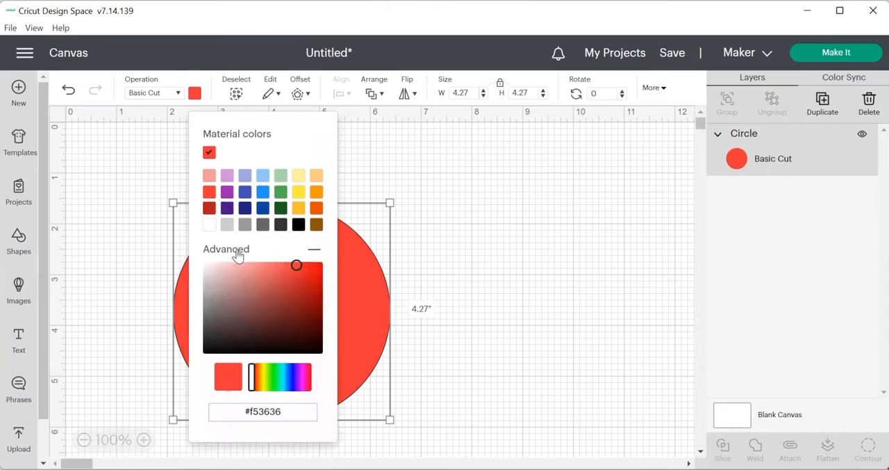
click(316, 283)
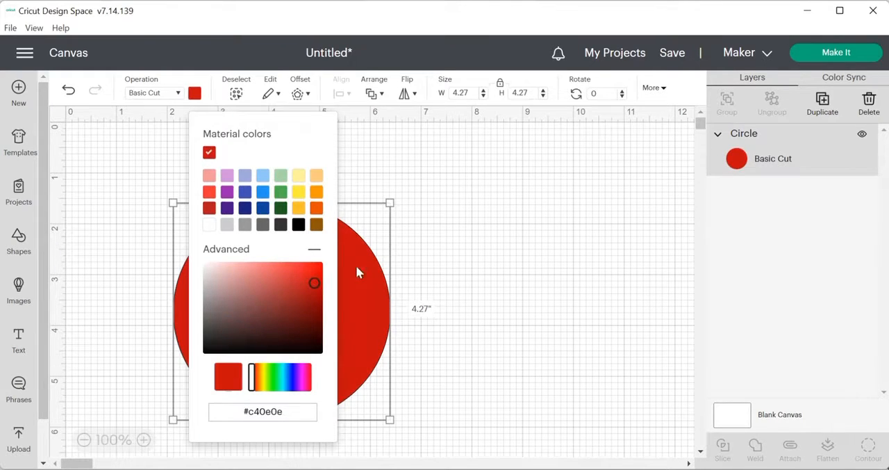
click(460, 219)
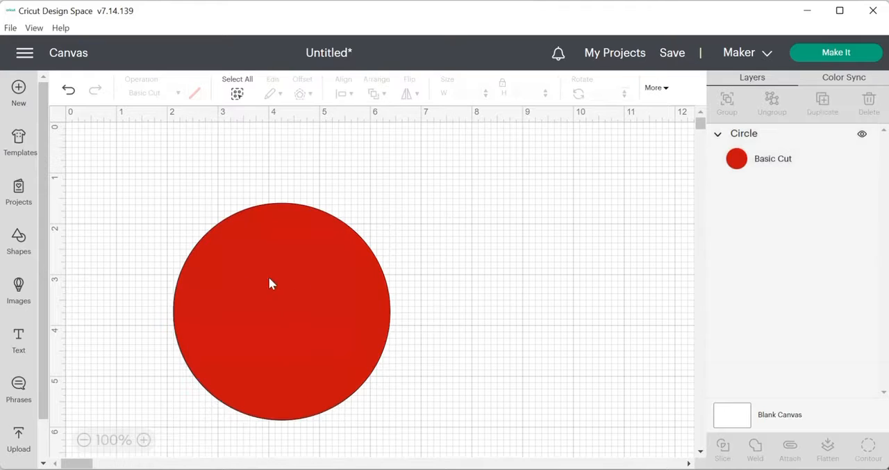
Step: Add a second circle and set its width and height to 2.89 inches
click(19, 242)
click(215, 336)
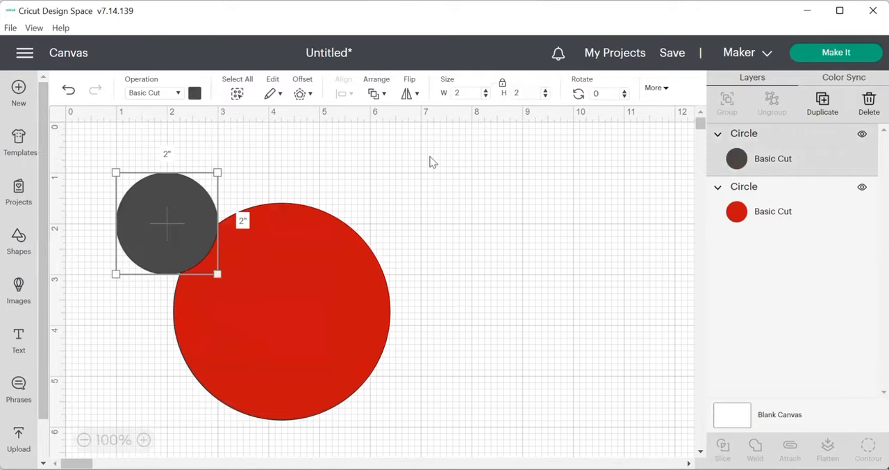
click(471, 93)
text(.89)
key(Return)
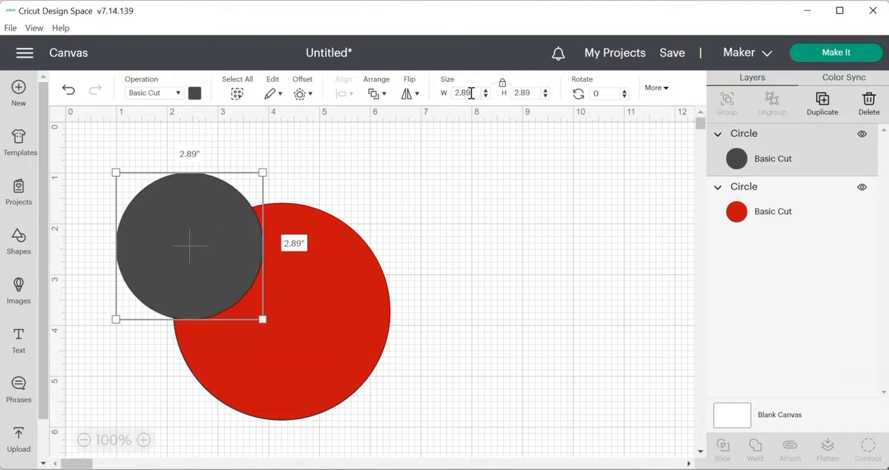
Step: Fill the smaller circle with white
click(195, 93)
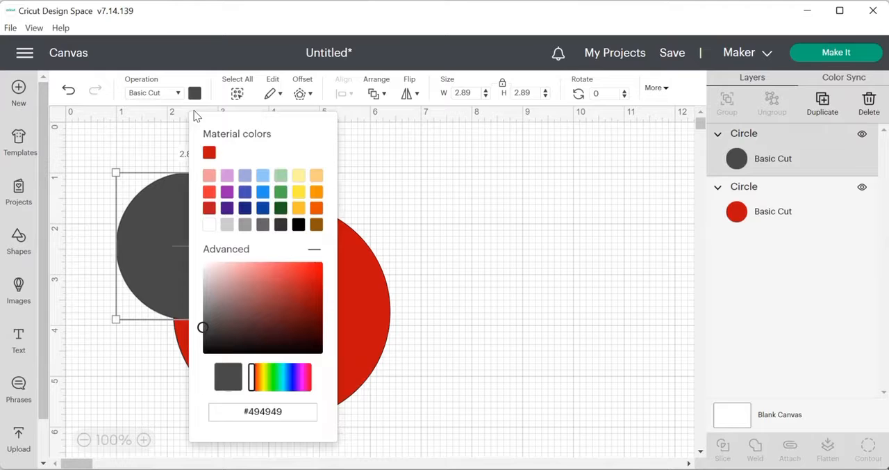
click(209, 225)
click(421, 223)
Step: Place the white circle on the red one, align both with Center, and group them
drag(235, 280, 282, 307)
click(175, 185)
drag(408, 199, 438, 439)
click(340, 94)
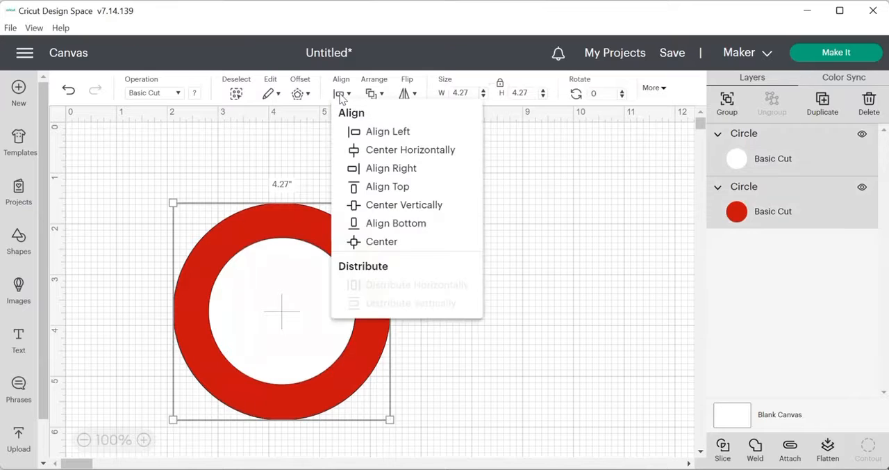
click(382, 243)
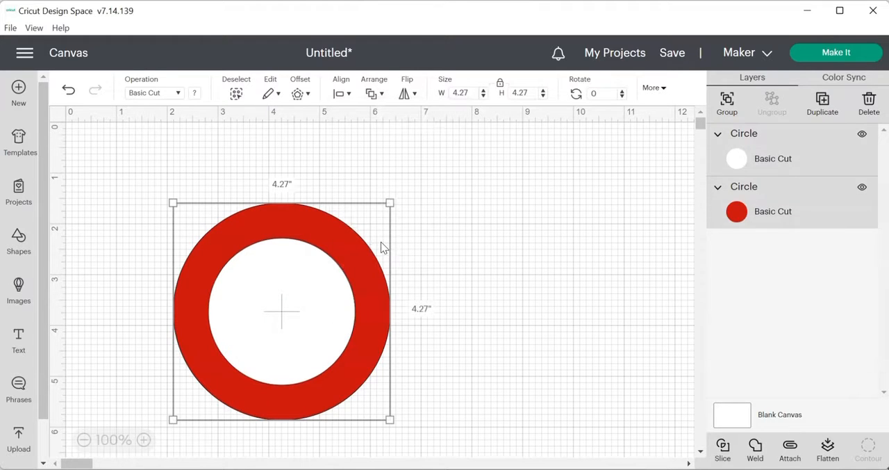
click(727, 103)
click(444, 230)
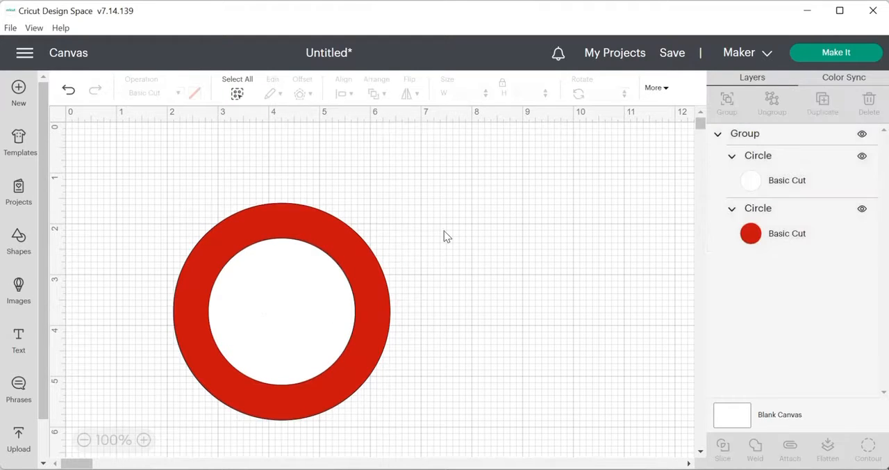
Step: Add a square and, with its proportions unlocked, resize it to 5.43 inches wide and 0.97 inches high
click(16, 242)
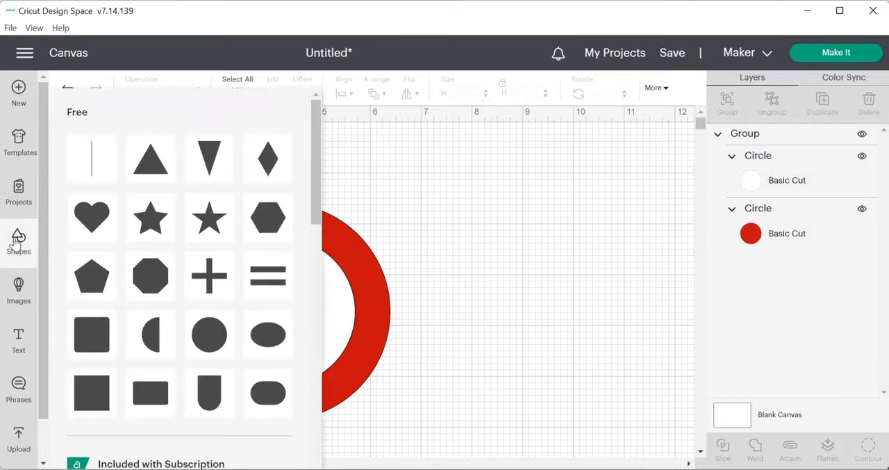
click(79, 396)
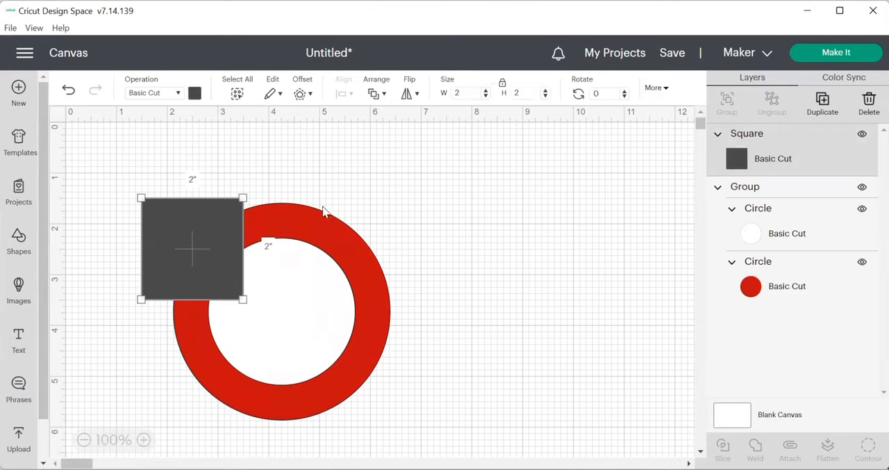
click(502, 84)
click(523, 93)
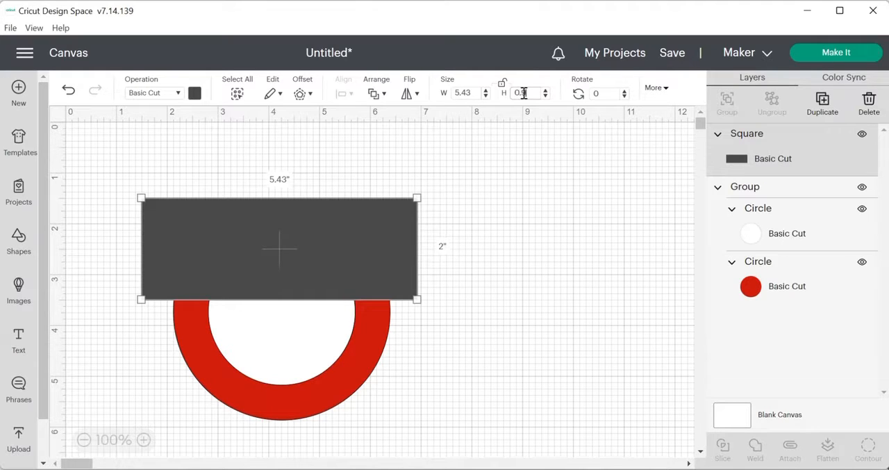
key(Return)
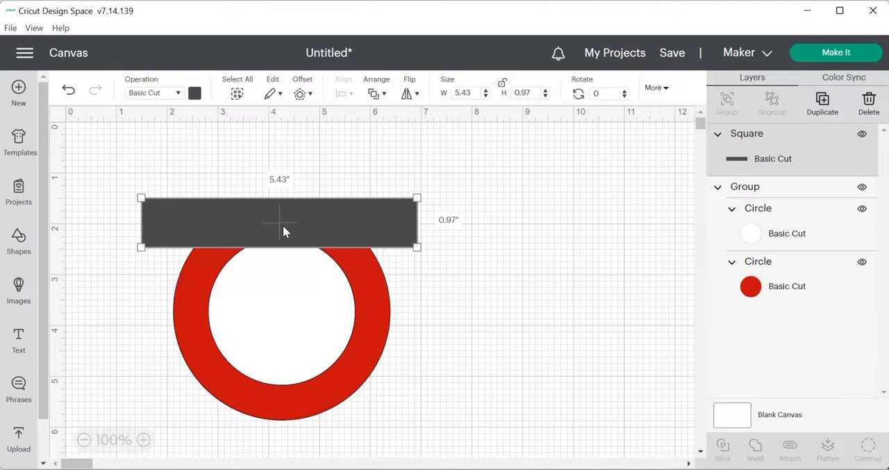
Step: Move the bar across the middle of the red ring and fill it with dark blue
drag(283, 226, 285, 319)
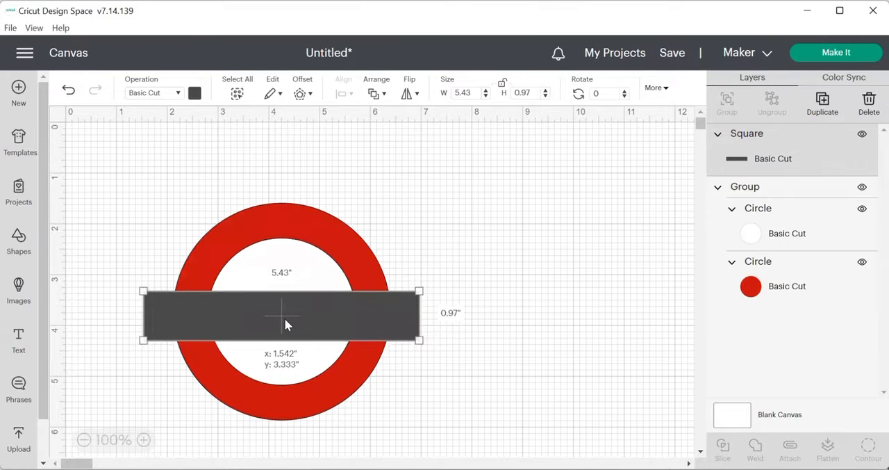
click(195, 93)
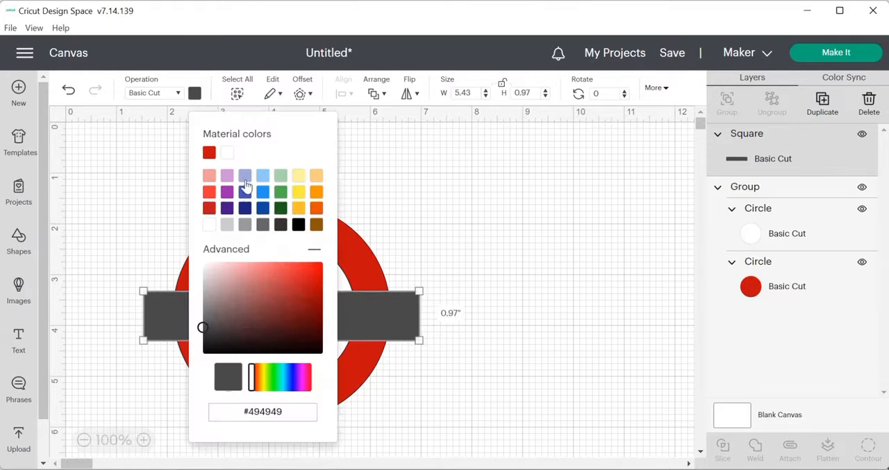
click(262, 210)
click(393, 219)
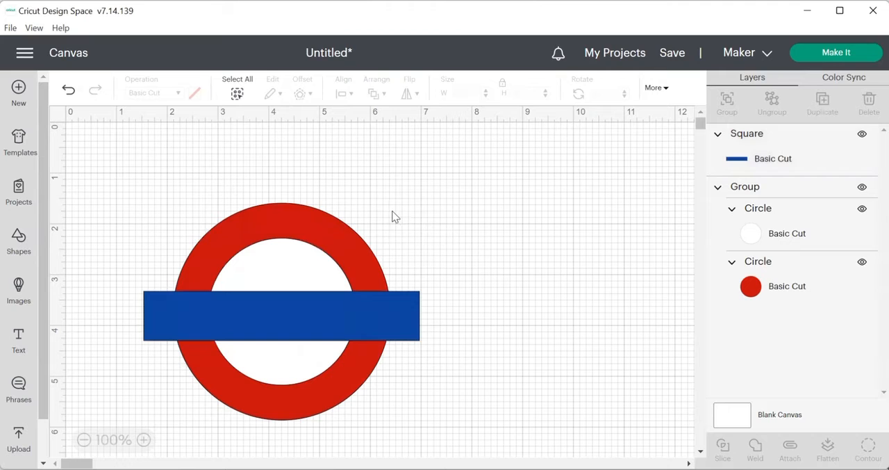
Step: Align the blue bar and the circle group with Center, and group them all together
drag(144, 173, 437, 439)
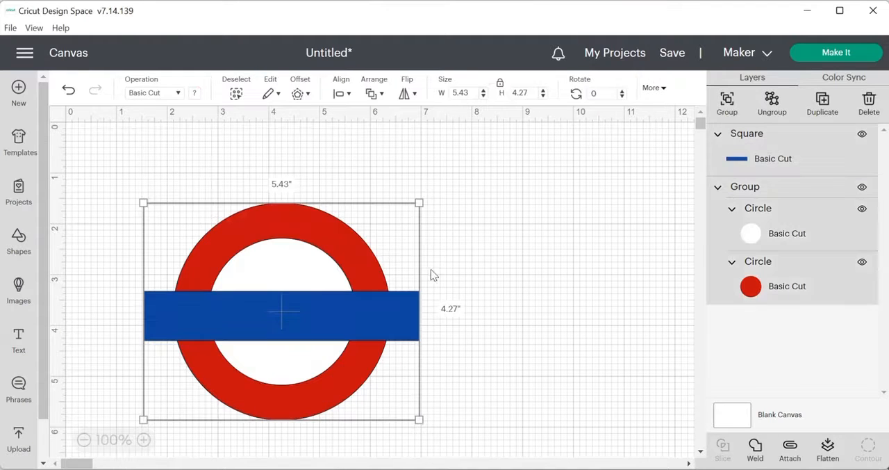
click(335, 93)
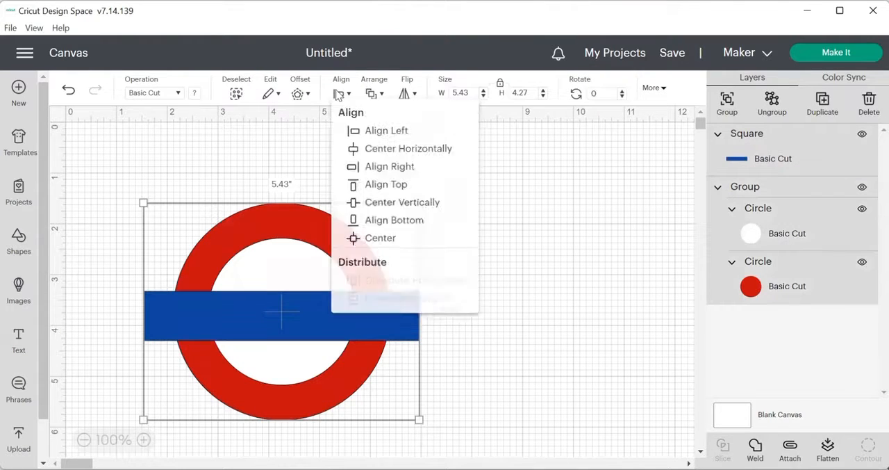
click(384, 241)
click(729, 104)
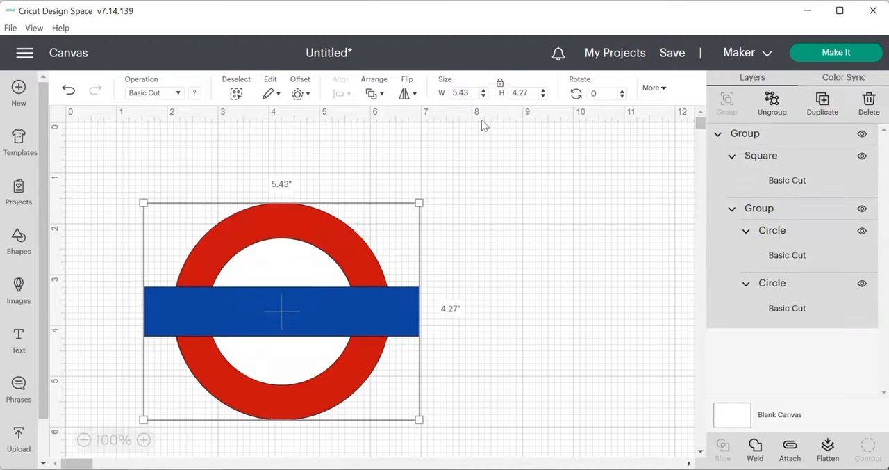
click(325, 148)
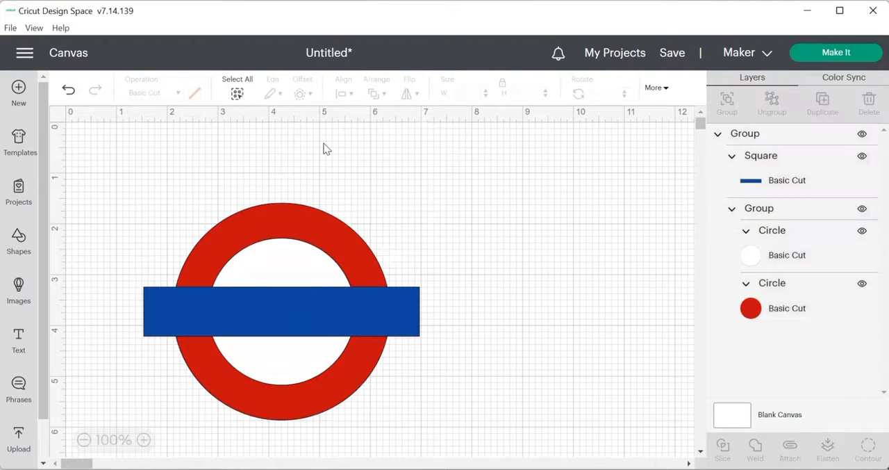
Step: Add a text object in the London Tube font and move it onto the blue bar
click(18, 339)
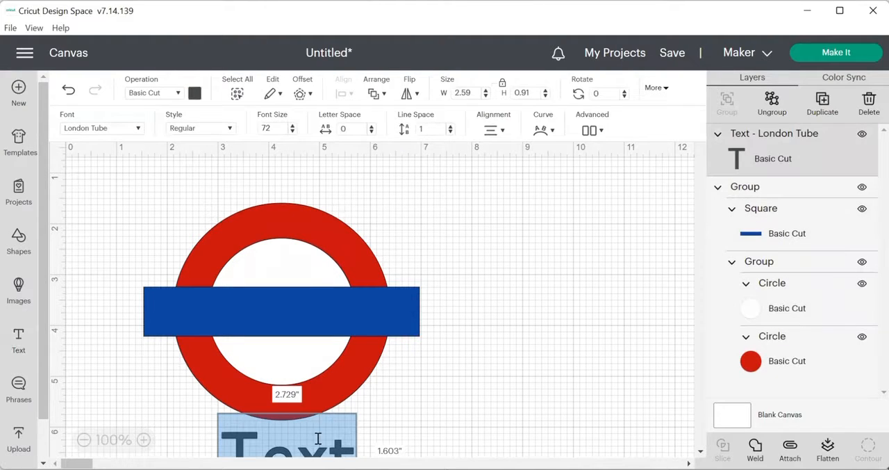
click(329, 437)
click(388, 435)
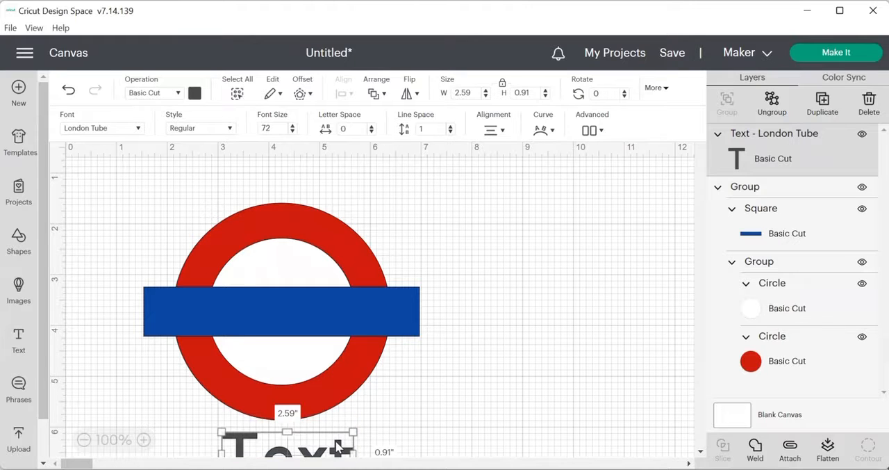
drag(338, 445, 318, 319)
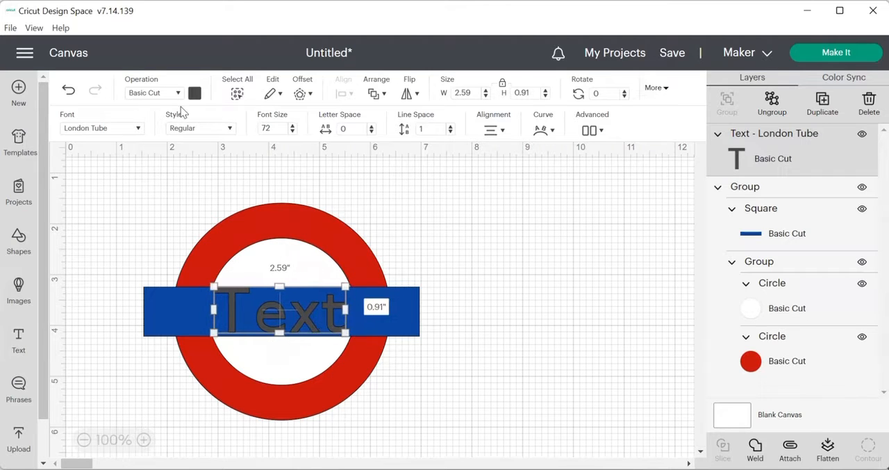
Step: Fill the text on the blue bar with white
click(195, 94)
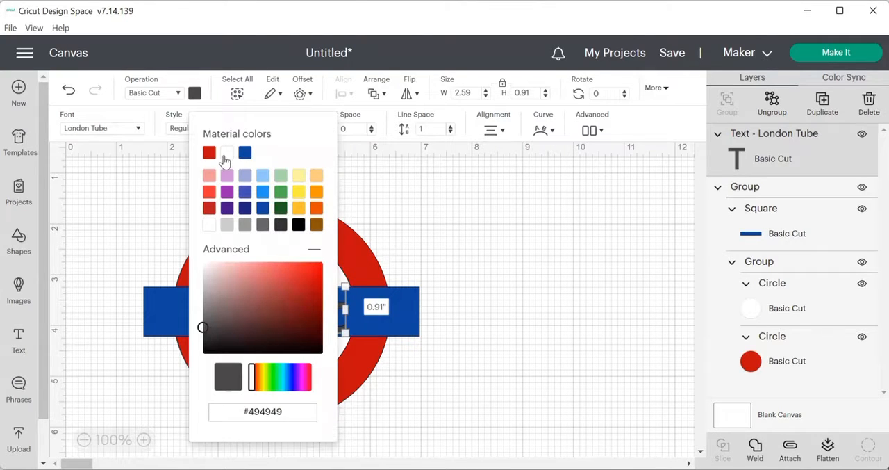
click(226, 152)
click(132, 193)
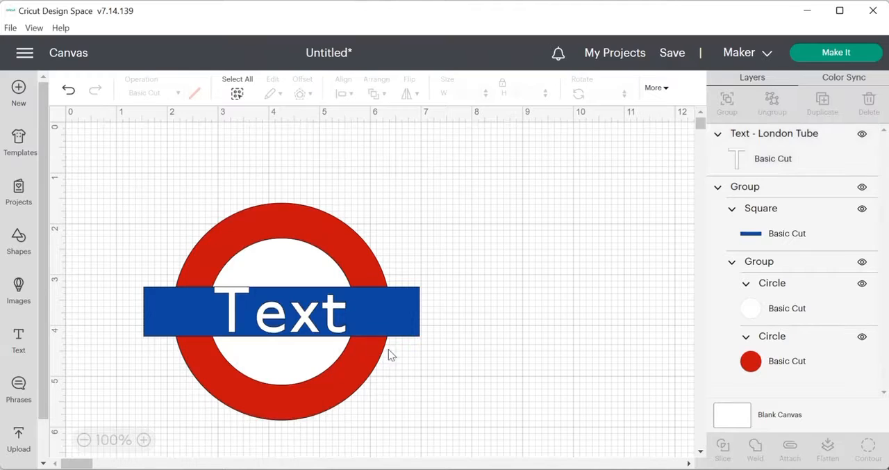
Step: Replace the placeholder text on the bar with "HAPPY BIRTHDAY"
click(338, 318)
double_click(338, 316)
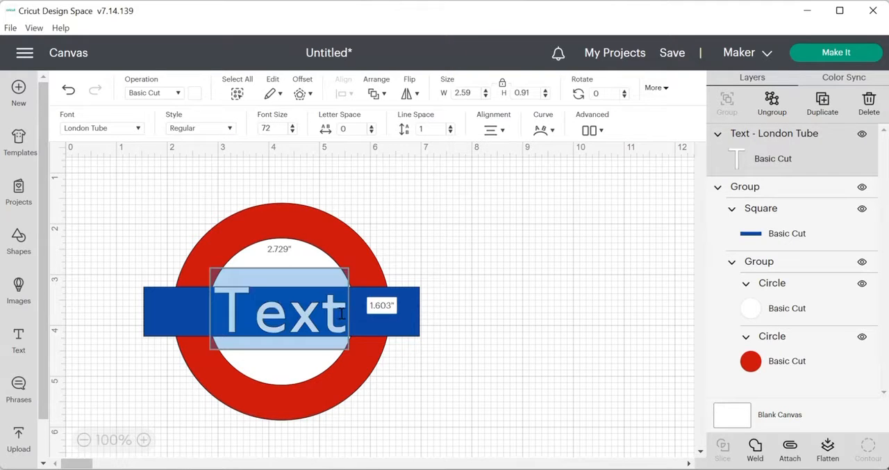
click(341, 314)
key(BackSpace)
key(BackSpace)
key(BackSpace)
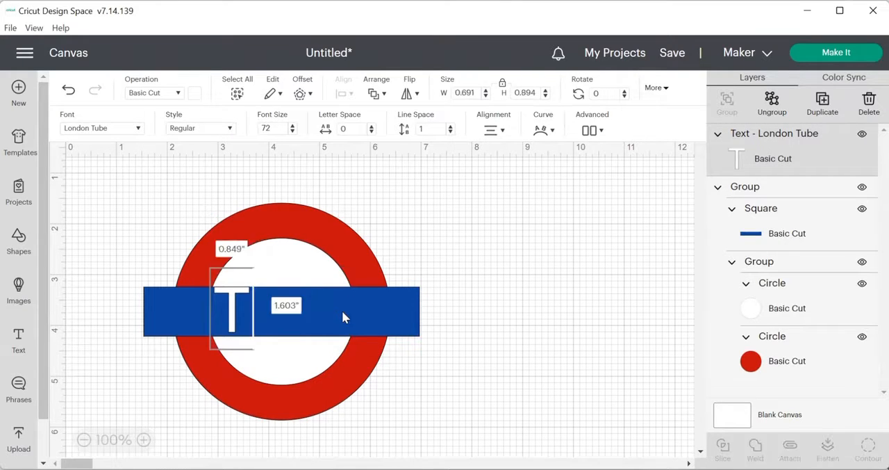
key(BackSpace)
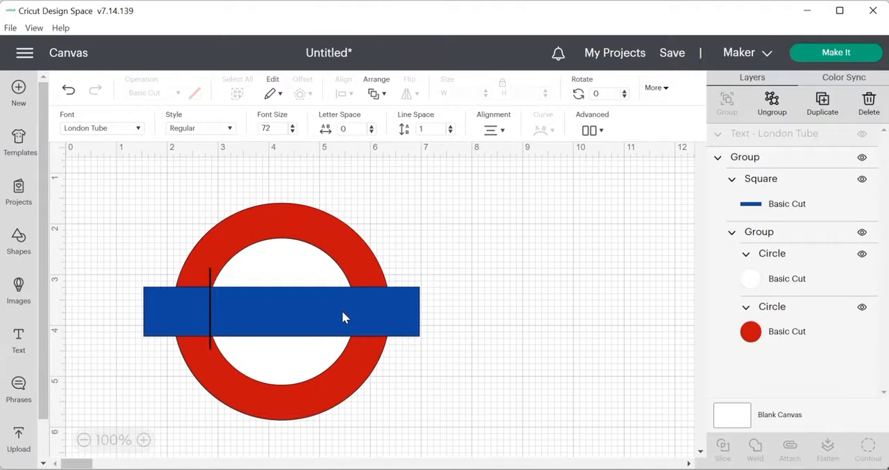
text(HAPPY B)
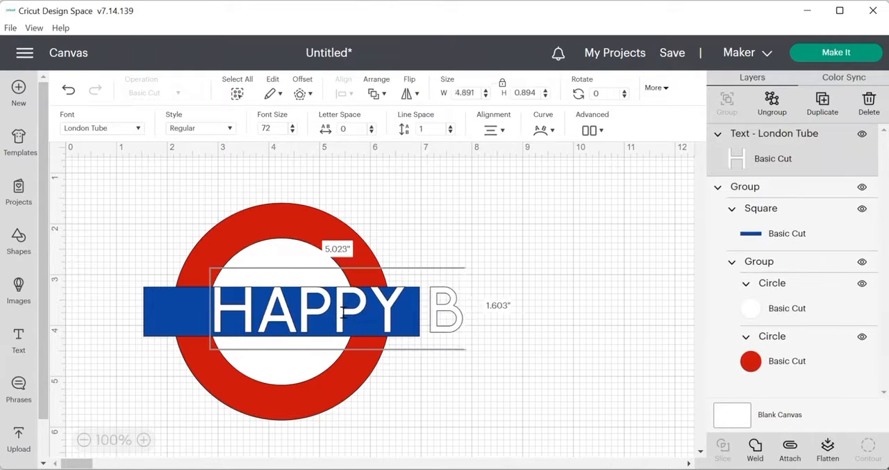
text(IRTHDAY)
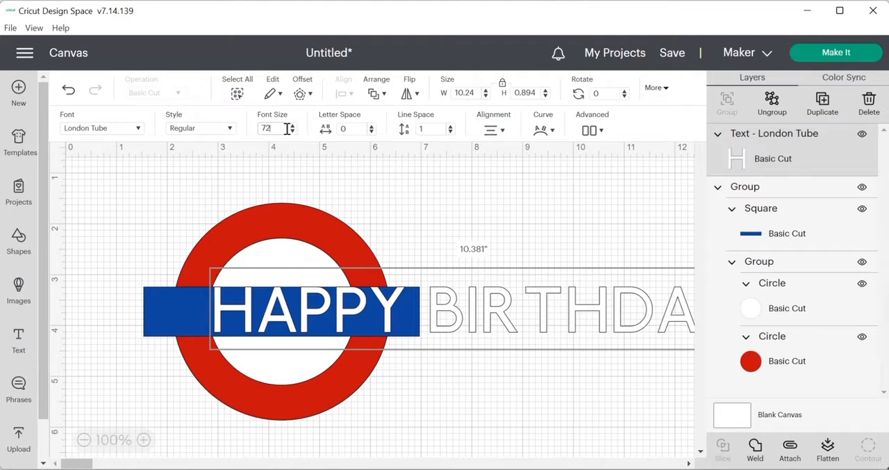
Step: Set the HAPPY BIRTHDAY text to font size 36 and position it in the middle of the blue bar
key(BackSpace)
key(BackSpace)
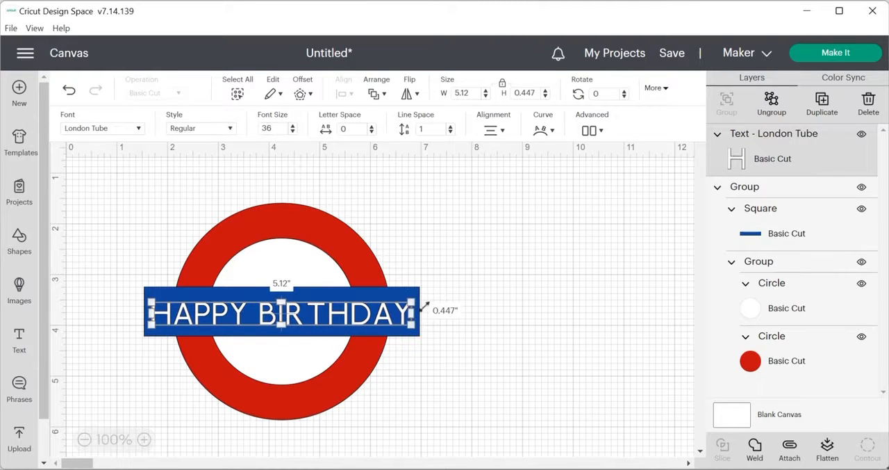
click(482, 376)
drag(285, 318, 291, 314)
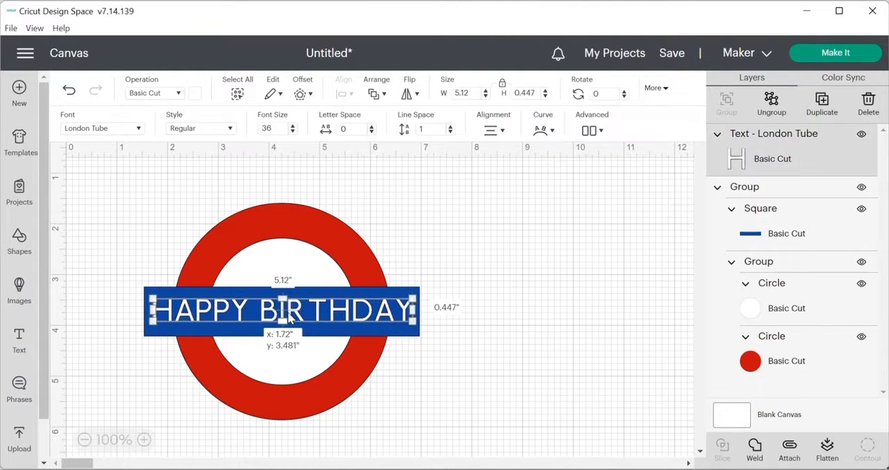
Step: Ungroup the text from the roundel and ungroup HAPPY BIRTHDAY into separate letters
click(482, 362)
key(ctrl+z)
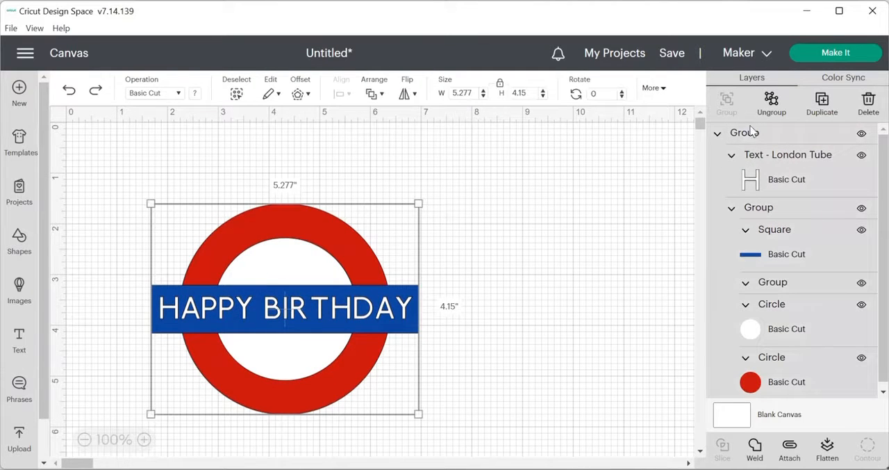
click(772, 101)
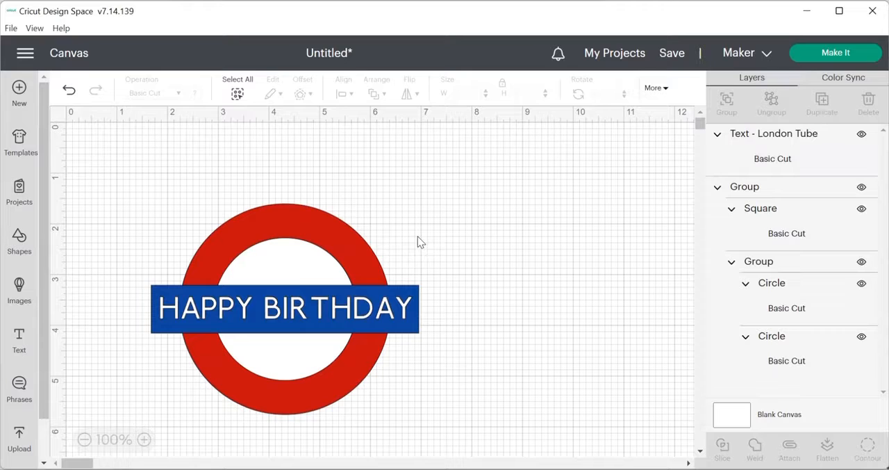
click(340, 307)
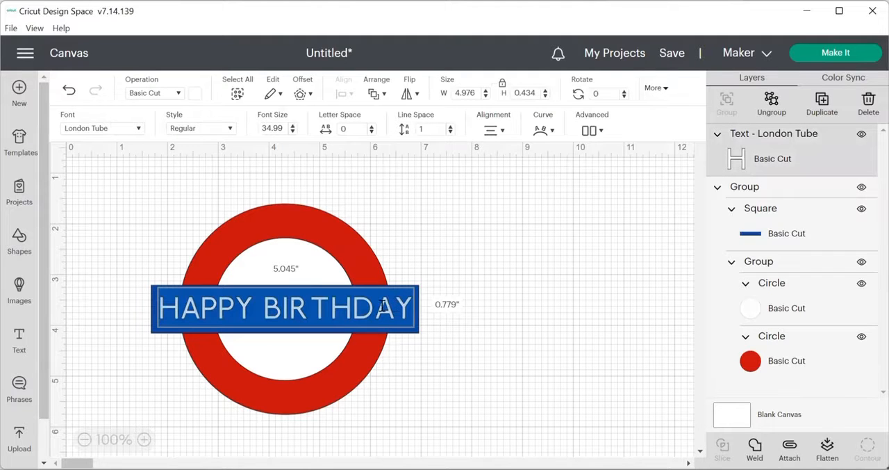
click(590, 131)
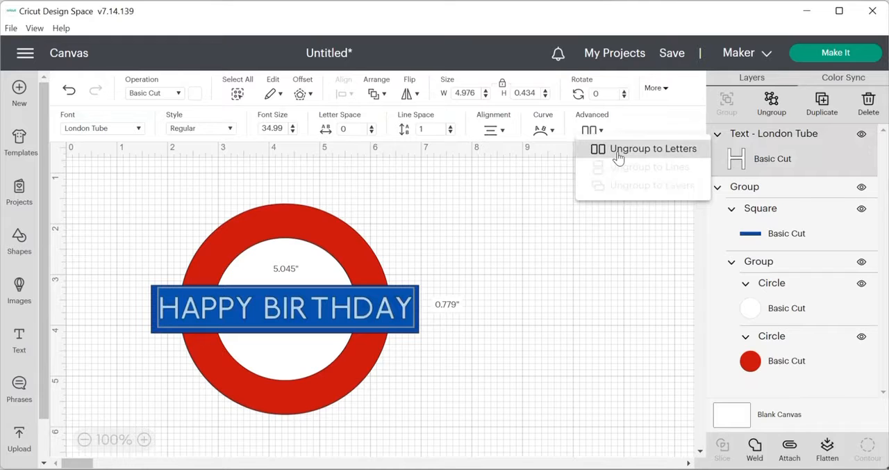
click(618, 156)
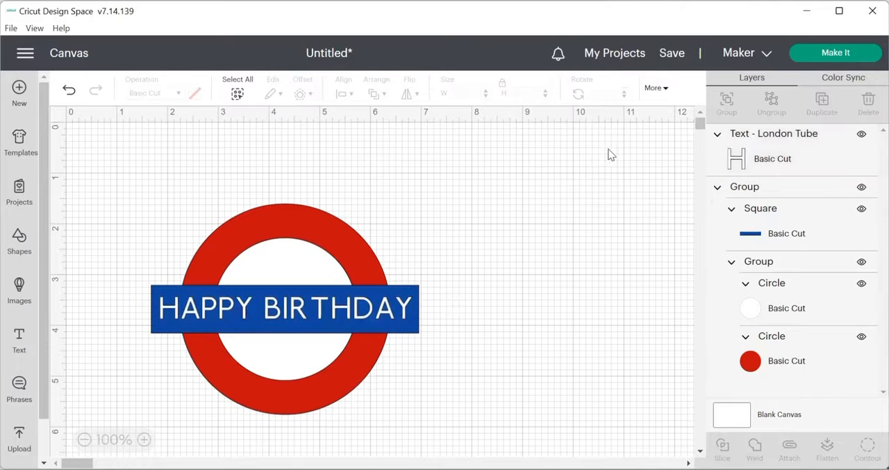
Step: Nudge the letter R in BIRTHDAY slightly to the right to even out the spacing around it
click(300, 314)
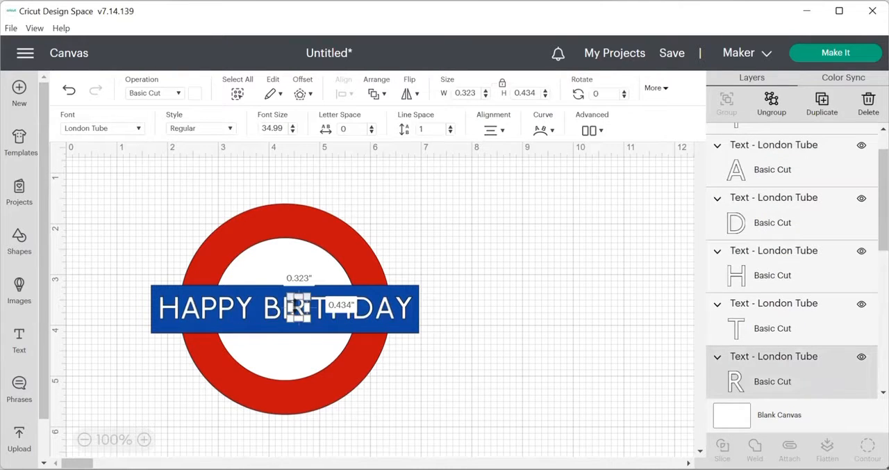
key(Right)
key(Right)
key(Right)
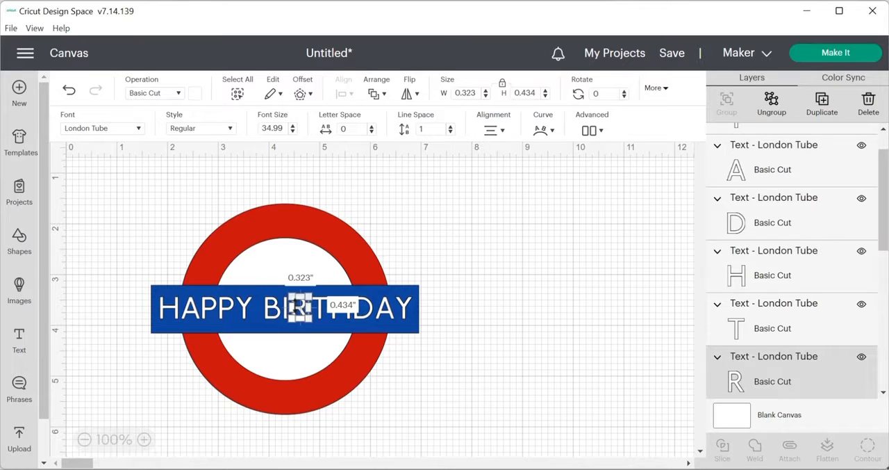
click(453, 323)
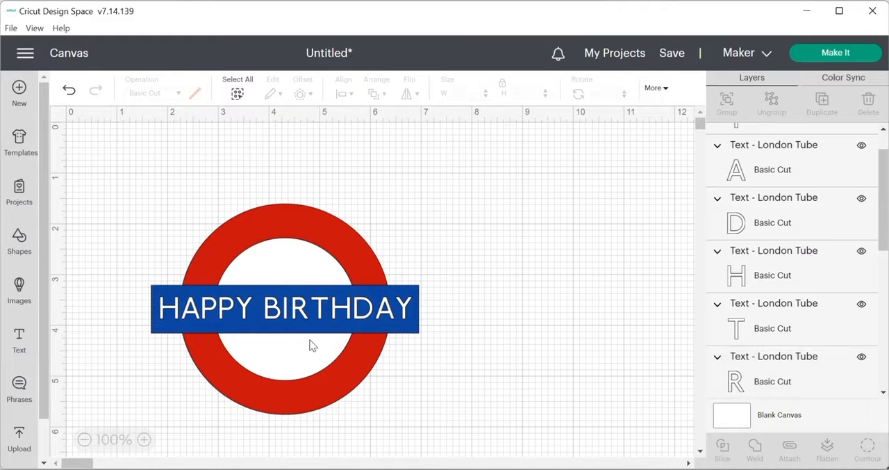
click(302, 315)
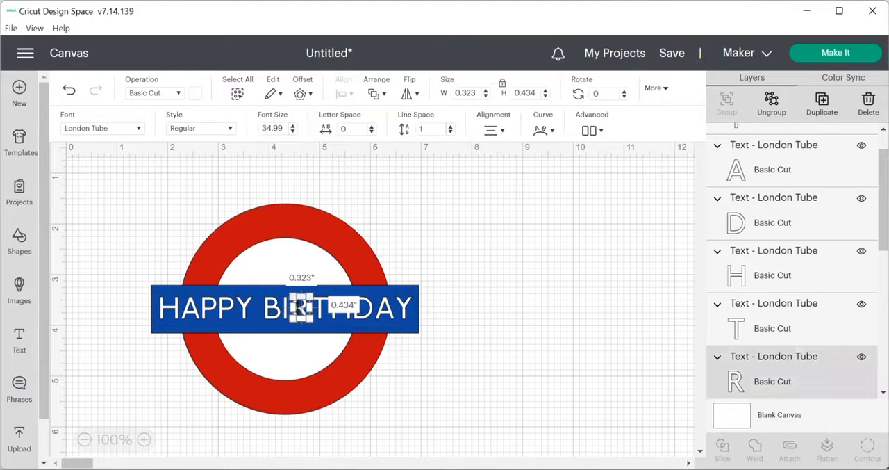
click(434, 361)
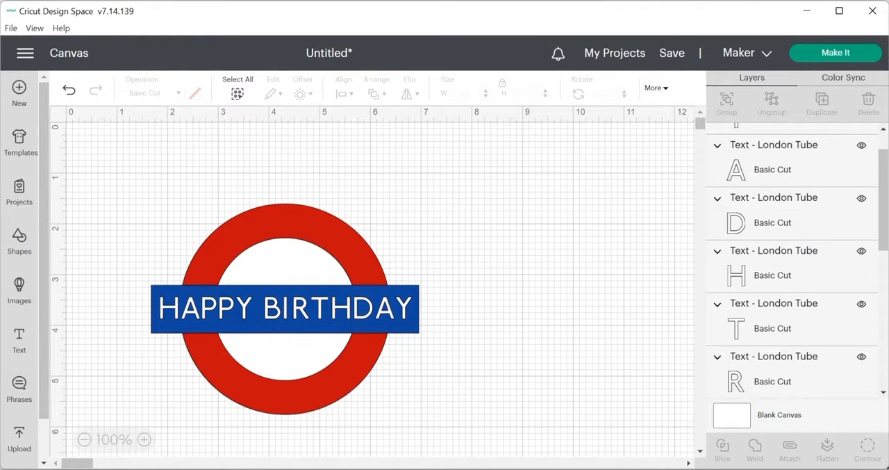
click(286, 318)
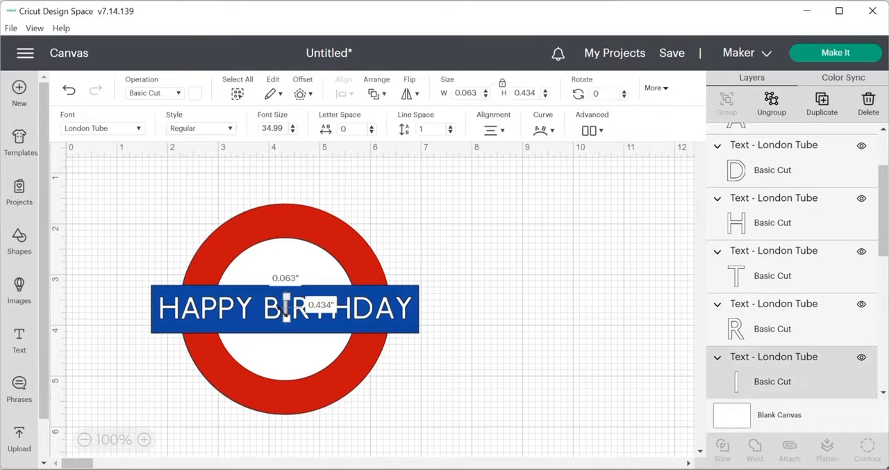
click(502, 315)
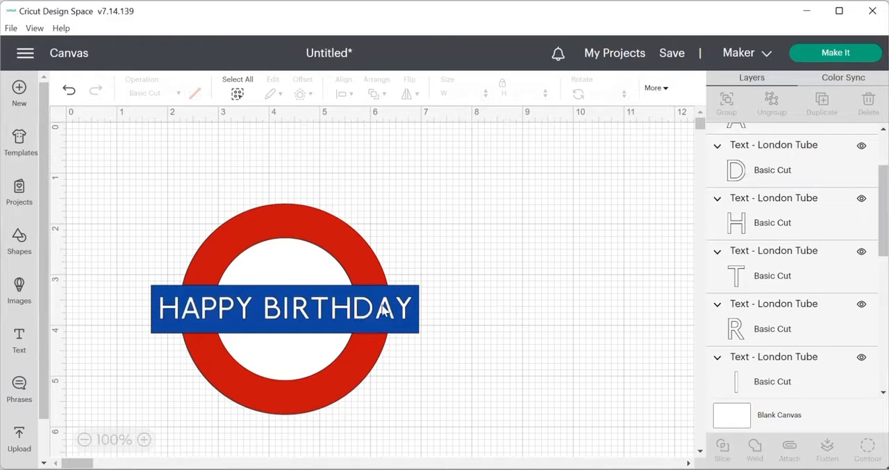
Step: Group all the individual HAPPY BIRTHDAY letters together, leaving the roundel shapes out of the group
click(158, 299)
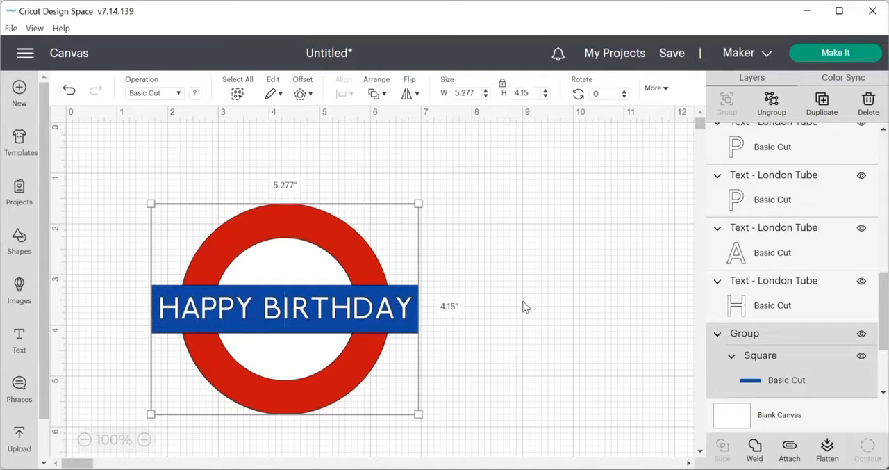
click(491, 297)
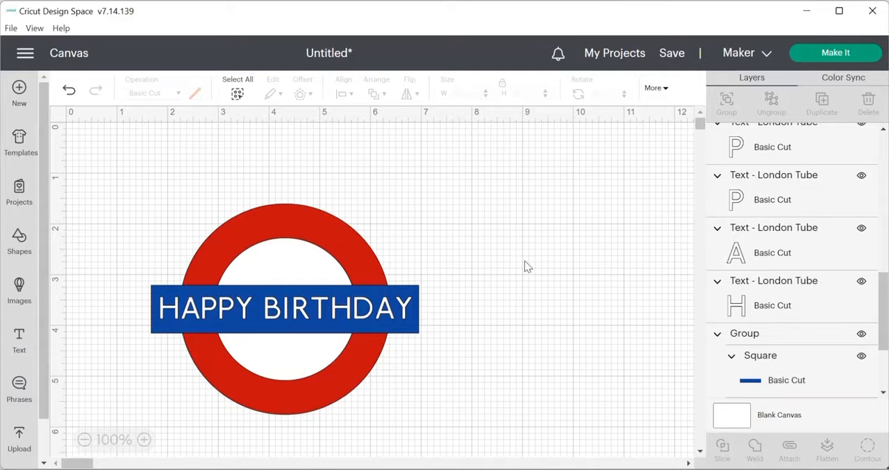
scroll(792, 262, up, 6)
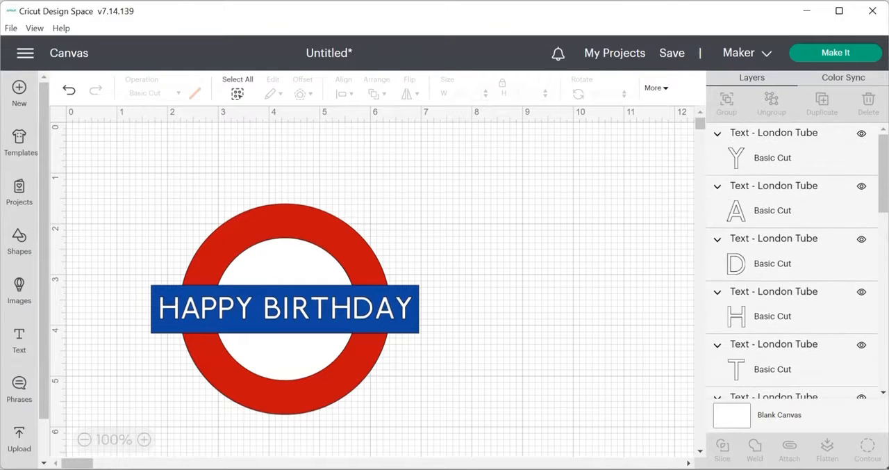
click(800, 155)
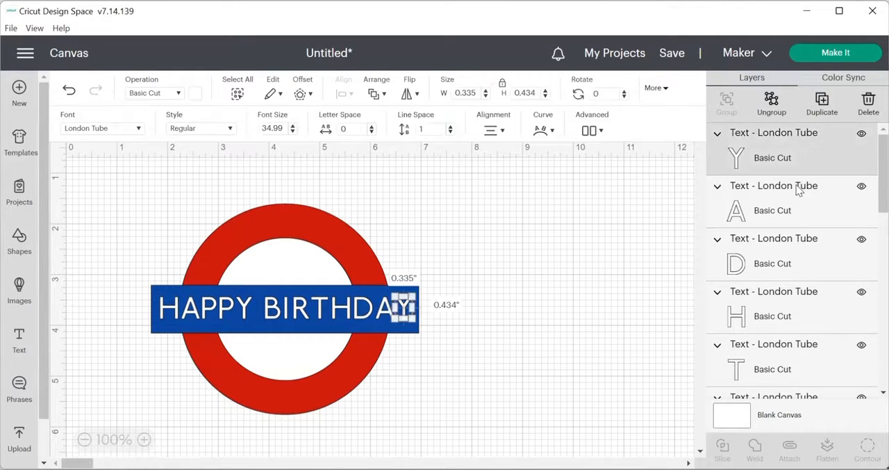
ctrl+click(797, 203)
ctrl+click(774, 260)
ctrl+click(768, 313)
ctrl+click(768, 365)
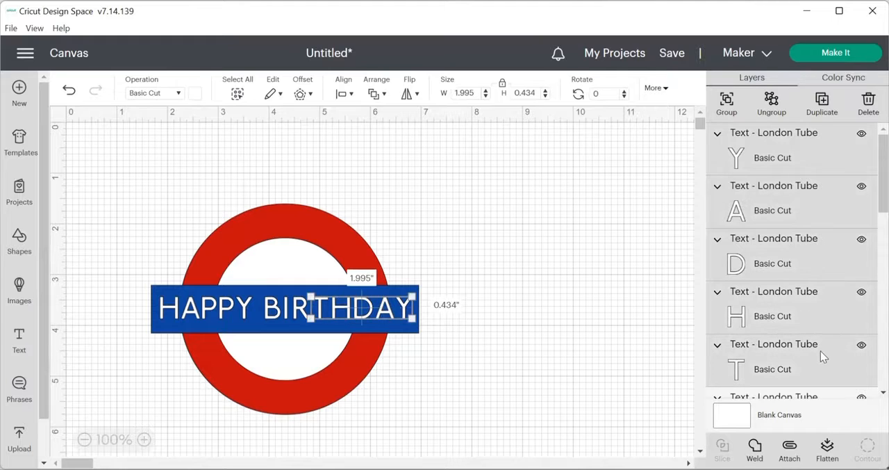
scroll(838, 337, down, 4)
ctrl+click(794, 193)
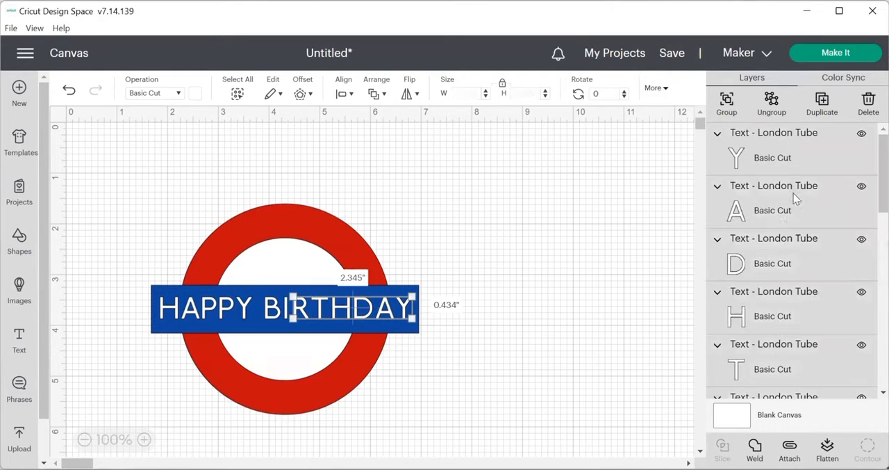
drag(883, 174, 883, 249)
ctrl+click(805, 211)
drag(883, 173, 883, 230)
ctrl+click(820, 322)
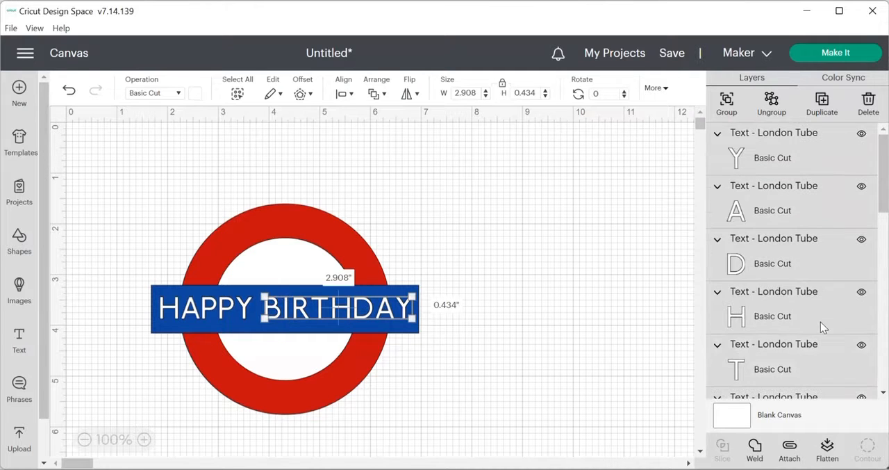
drag(883, 174, 883, 326)
ctrl+click(819, 165)
ctrl+click(820, 287)
ctrl+click(823, 197)
ctrl+click(814, 196)
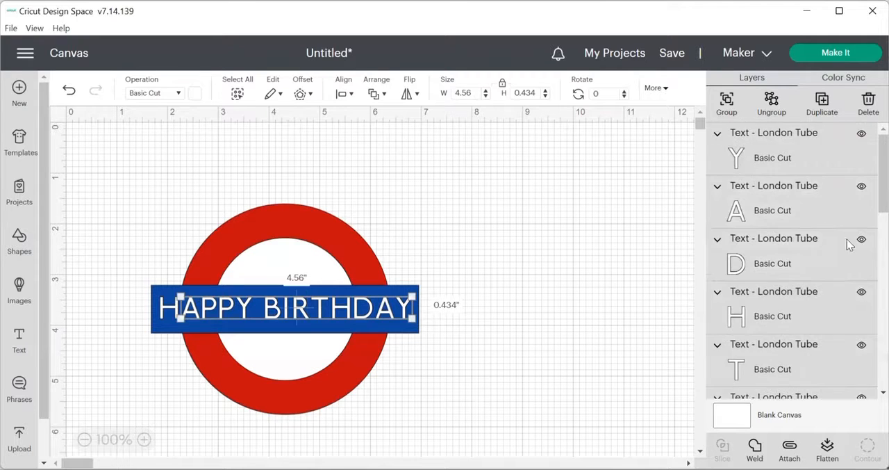
drag(883, 174, 884, 316)
ctrl+click(786, 223)
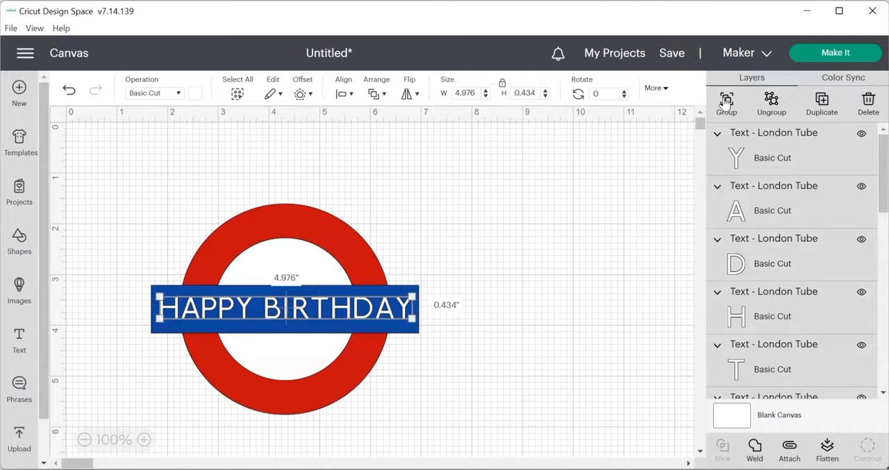
click(726, 103)
click(507, 242)
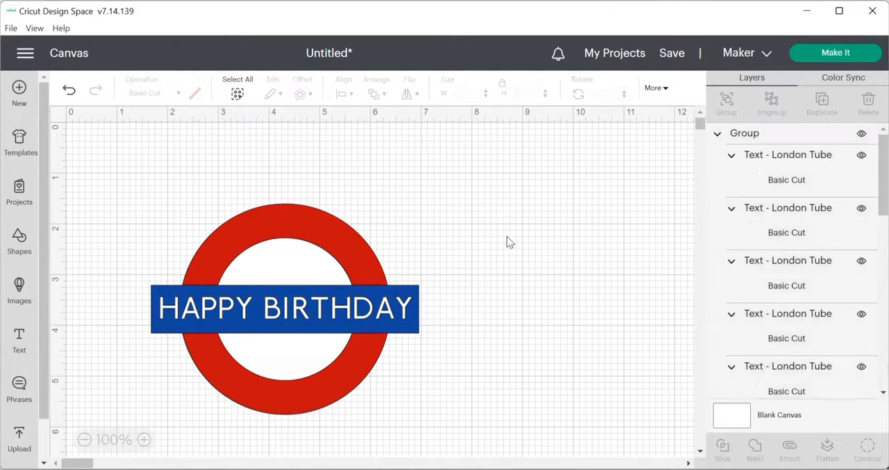
Step: Create a 0.01 in offset of the grouped letters with rounded corners and welded offsets
click(324, 313)
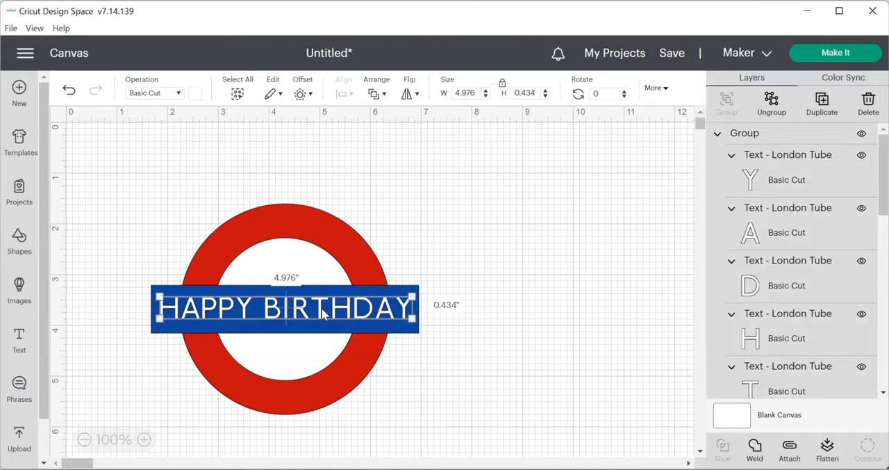
click(300, 93)
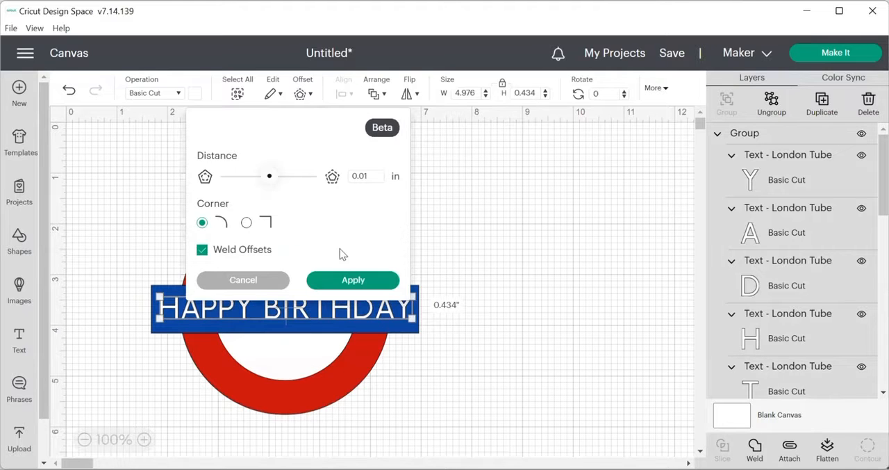
click(349, 282)
click(349, 281)
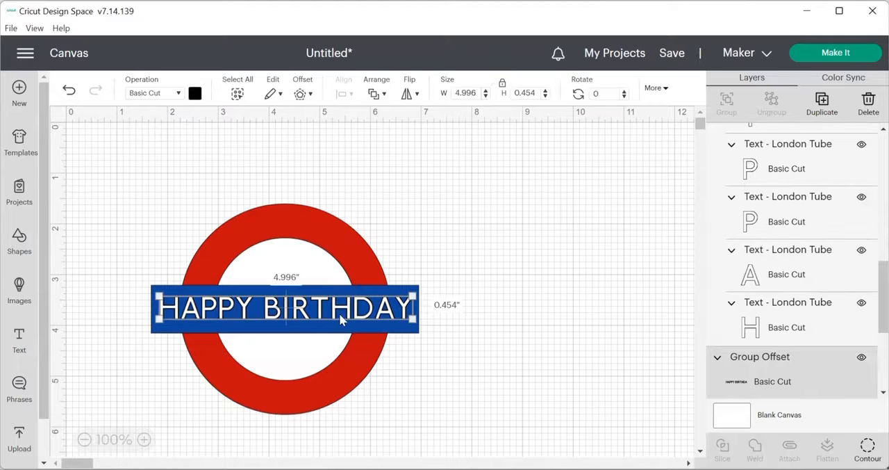
Step: Move the original letter group off the blue bar to below the roundel and fill the lettering offset with white
click(340, 314)
drag(378, 359, 498, 465)
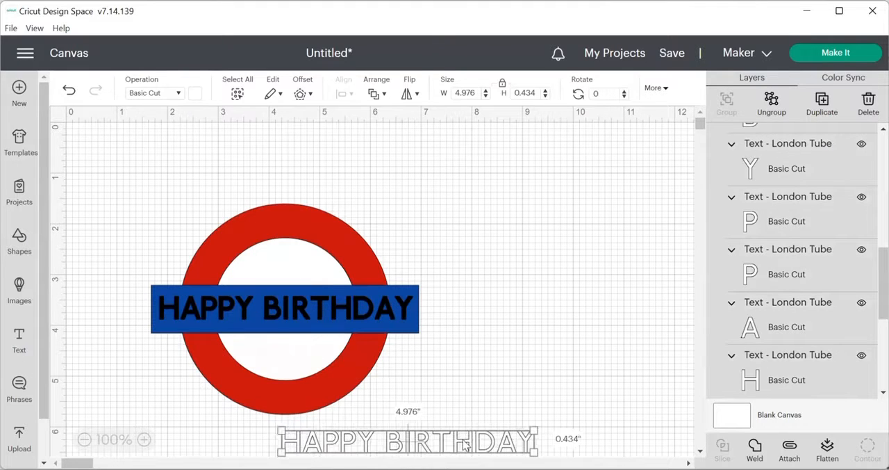
click(378, 306)
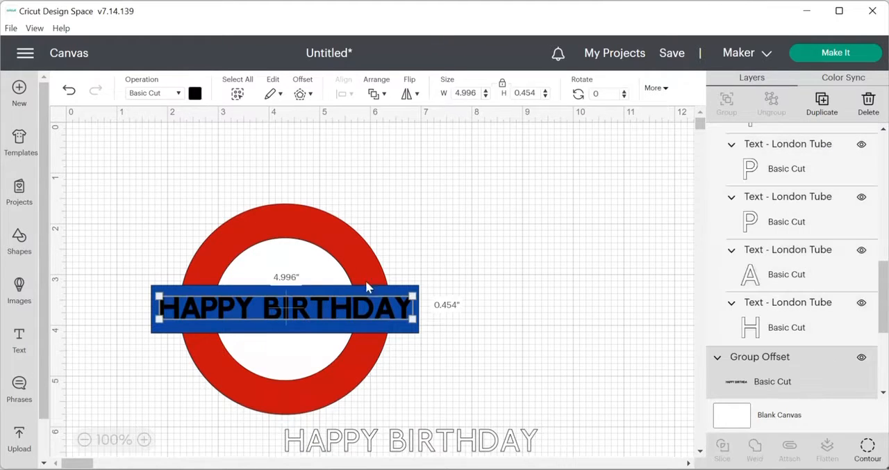
click(195, 94)
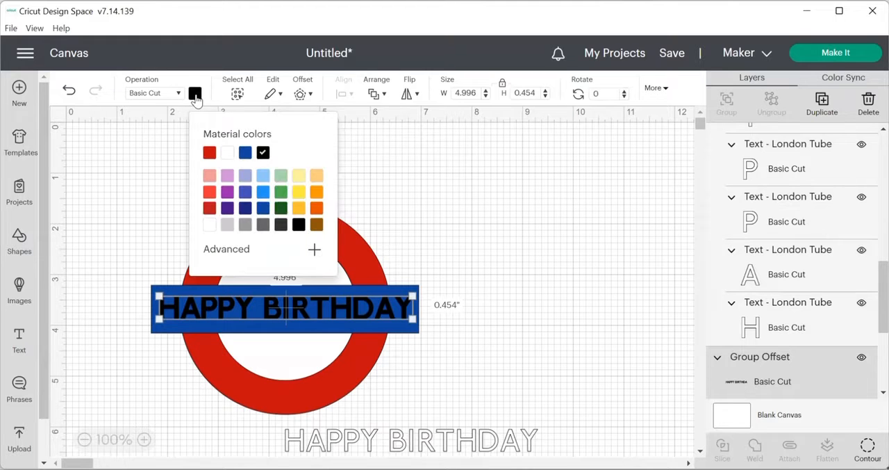
click(212, 228)
click(503, 293)
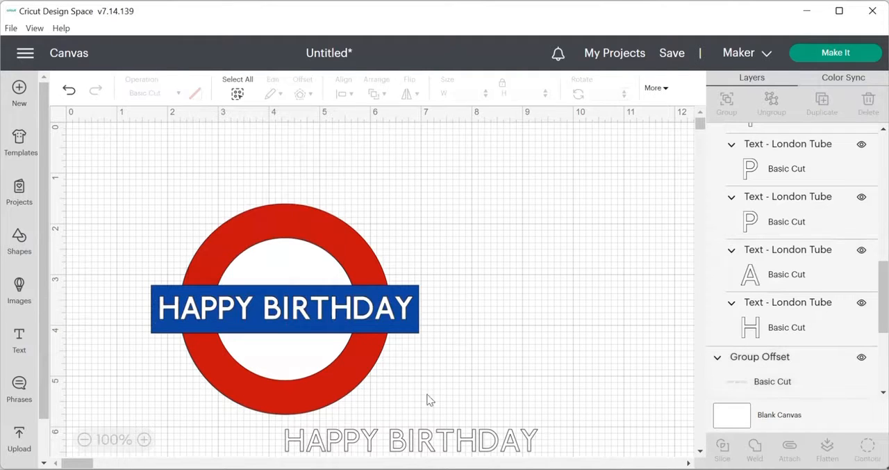
Step: Delete the original thin HAPPY BIRTHDAY letter group, keeping the white offset on the bar
click(478, 443)
drag(479, 443, 610, 353)
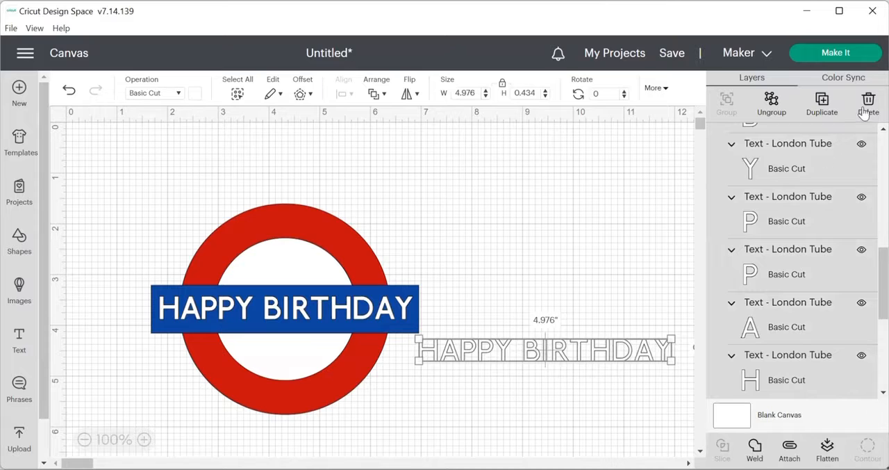
key(Delete)
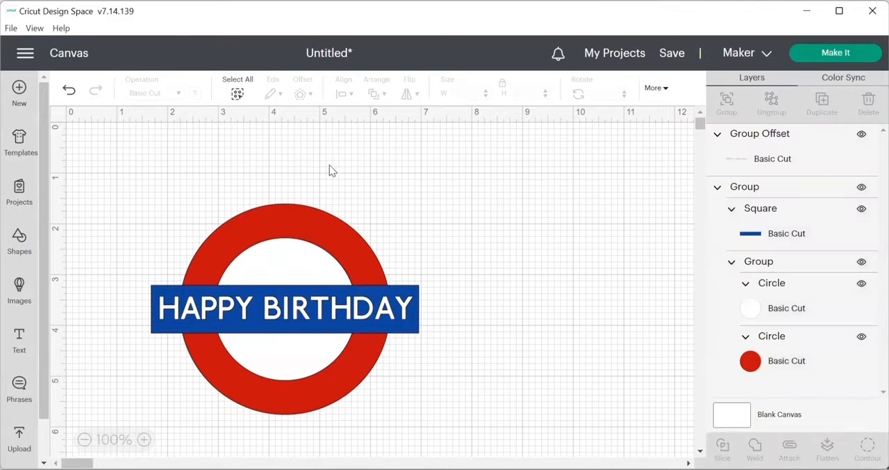
Step: Try to align the HAPPY BIRTHDAY offset and the roundel by their centers, and undo the last change
drag(115, 182, 471, 444)
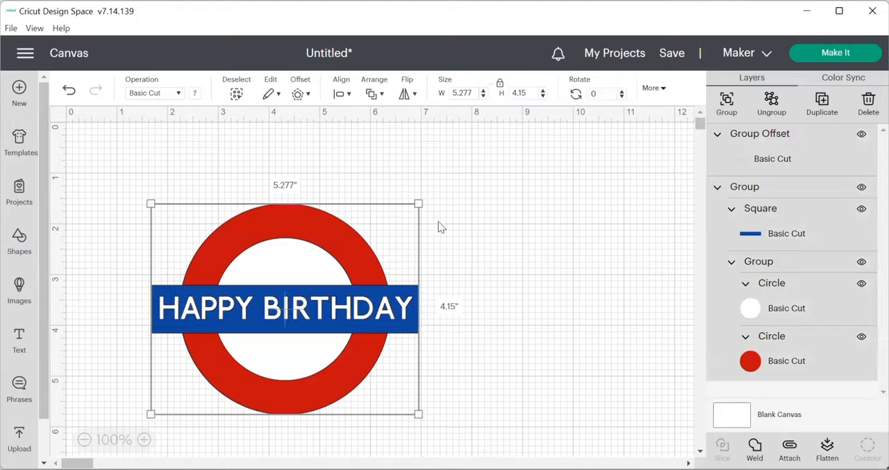
click(348, 94)
click(382, 242)
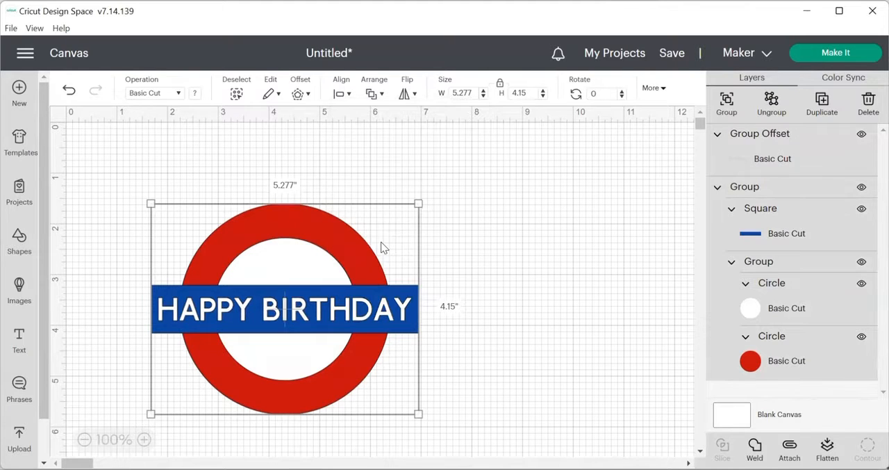
click(510, 301)
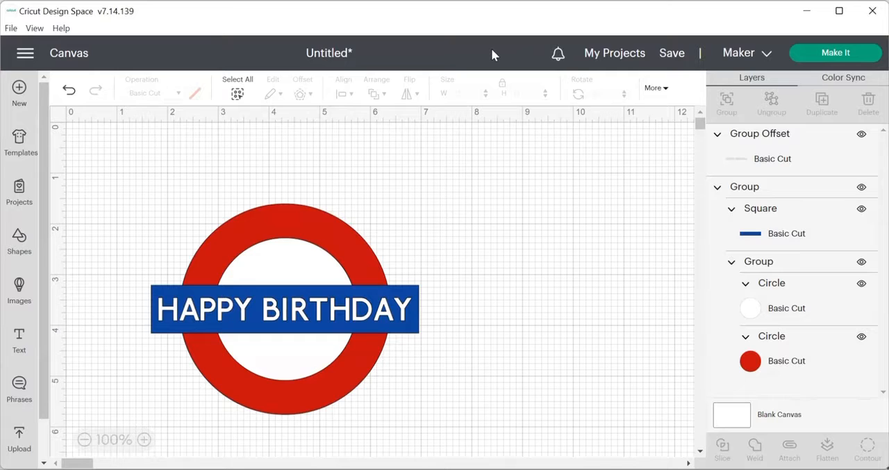
key(ctrl+z)
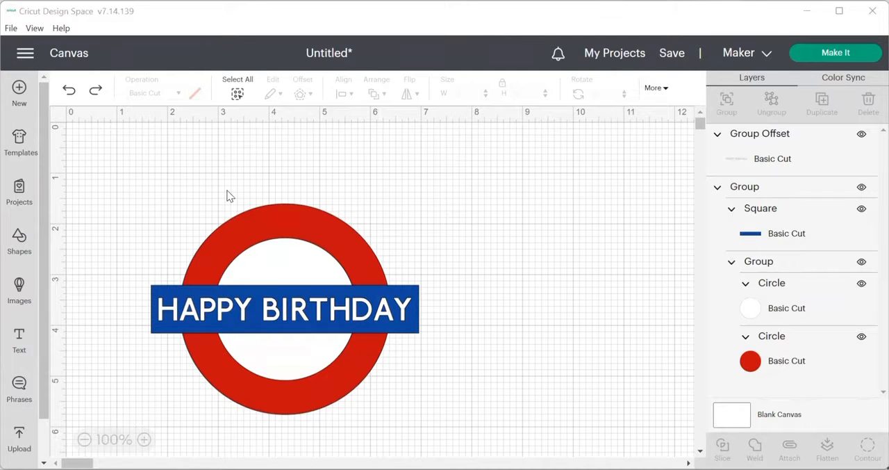
Step: Create a 0.056 in welded offset with square corners around the roundel group and fill it with white
click(278, 218)
click(300, 94)
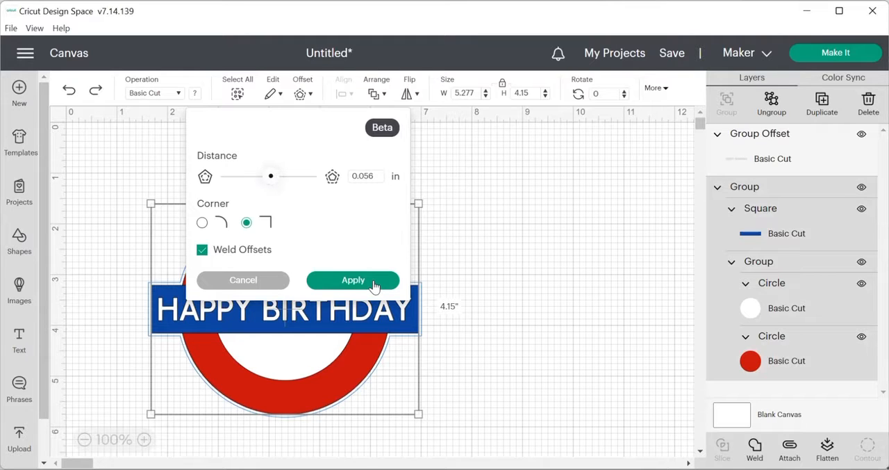
click(353, 280)
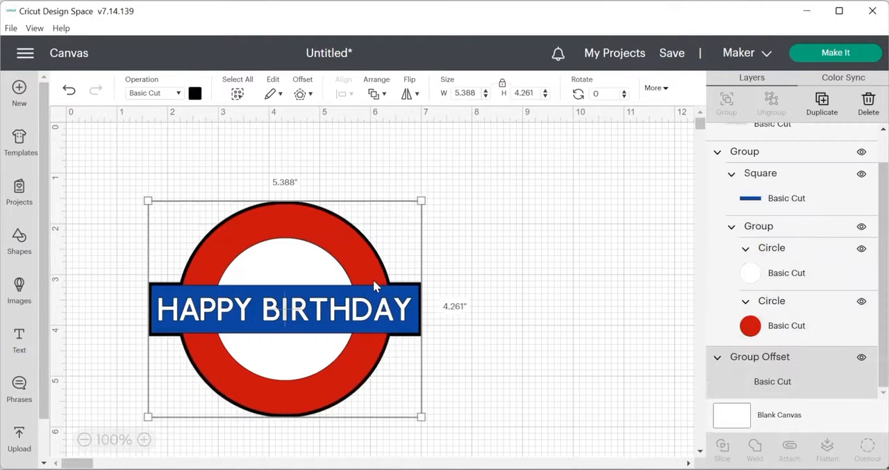
click(196, 96)
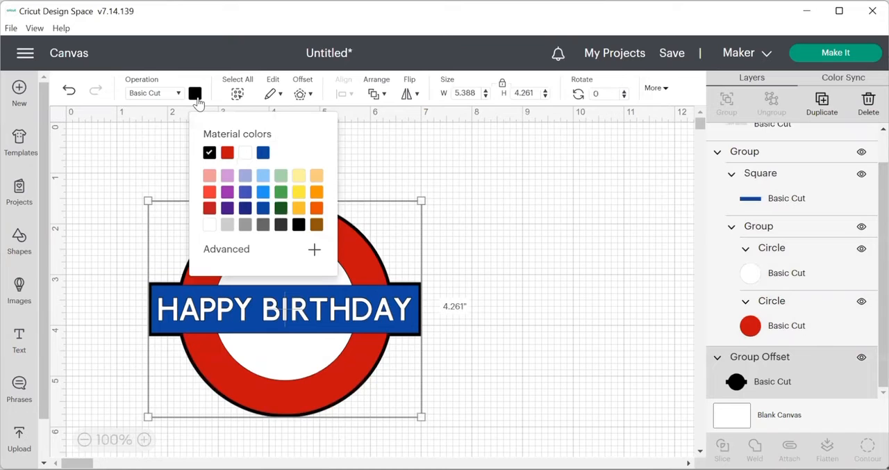
click(247, 152)
click(540, 263)
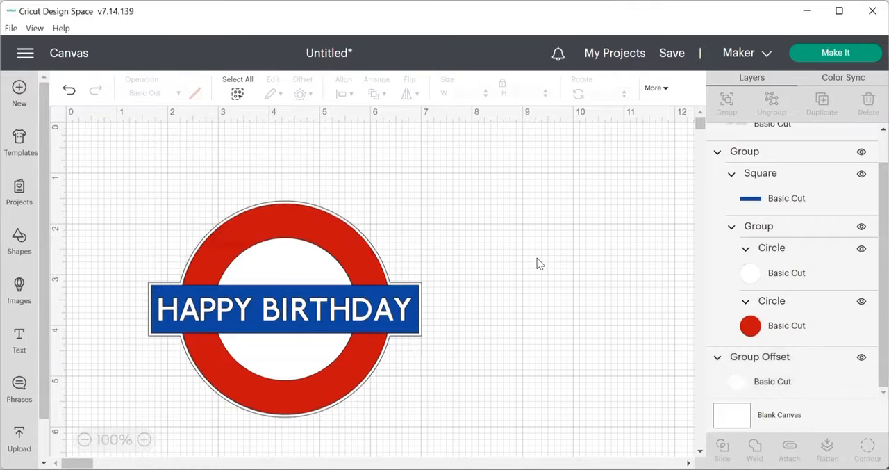
Step: Send the design to mat preparation and move the HAPPY BIRTHDAY lettering to a new mat with white material color
click(834, 53)
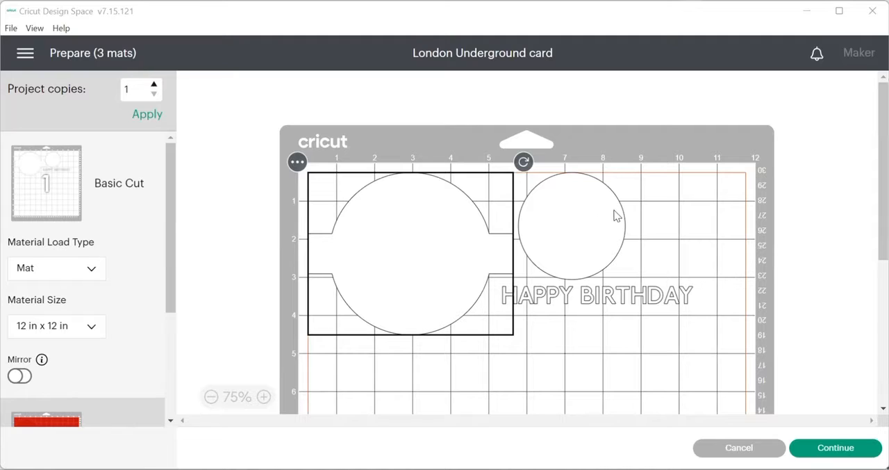
click(577, 226)
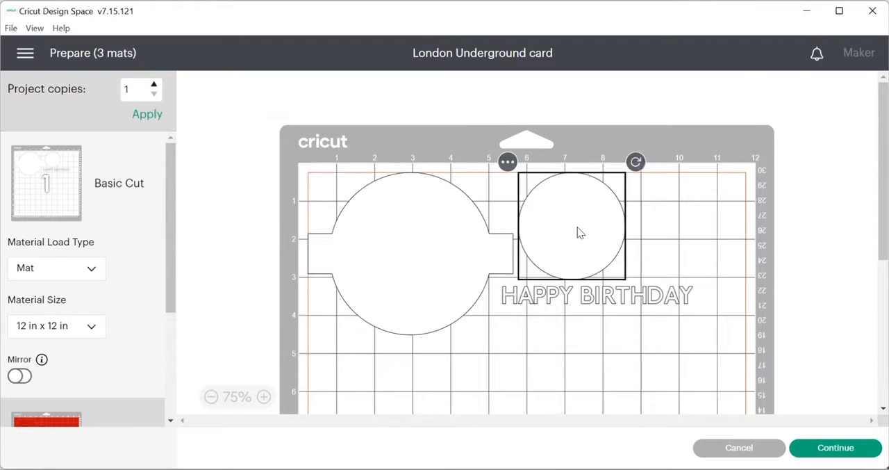
click(628, 305)
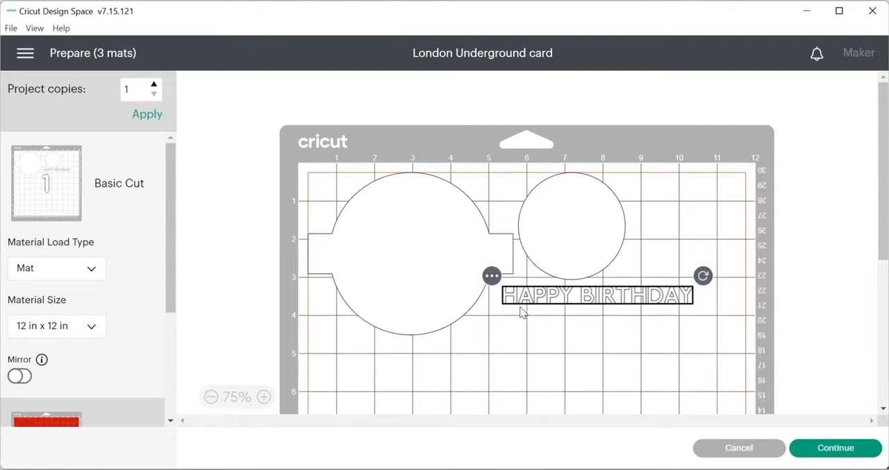
click(492, 277)
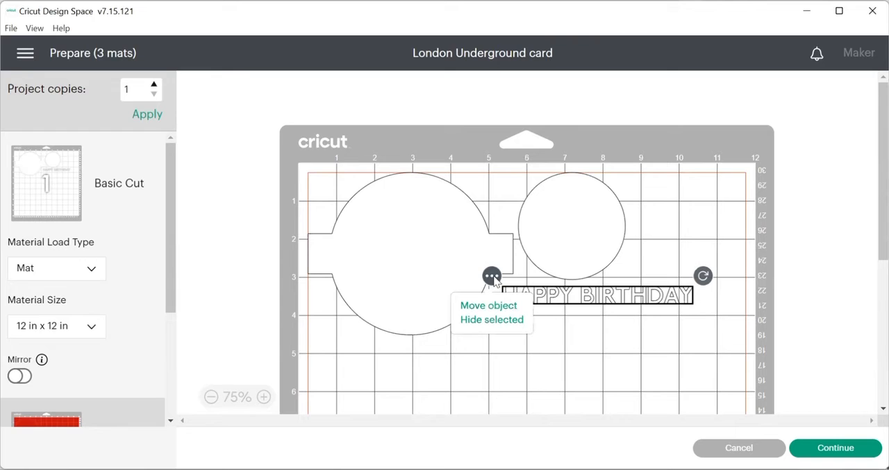
click(486, 310)
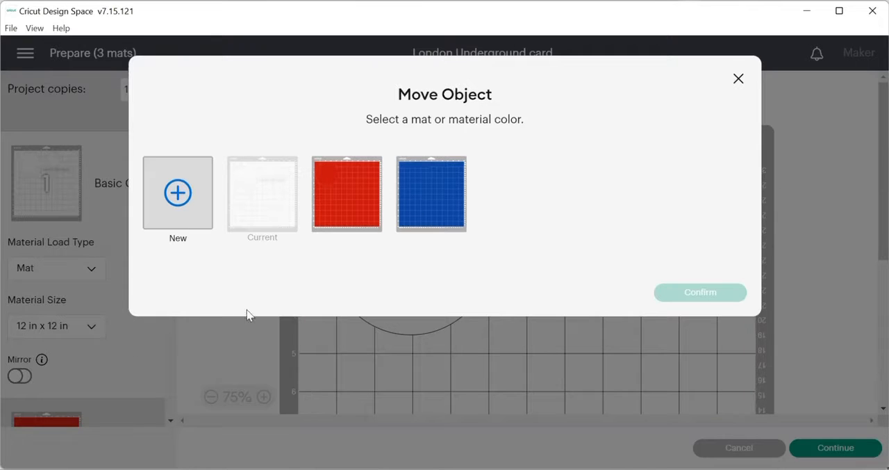
click(173, 193)
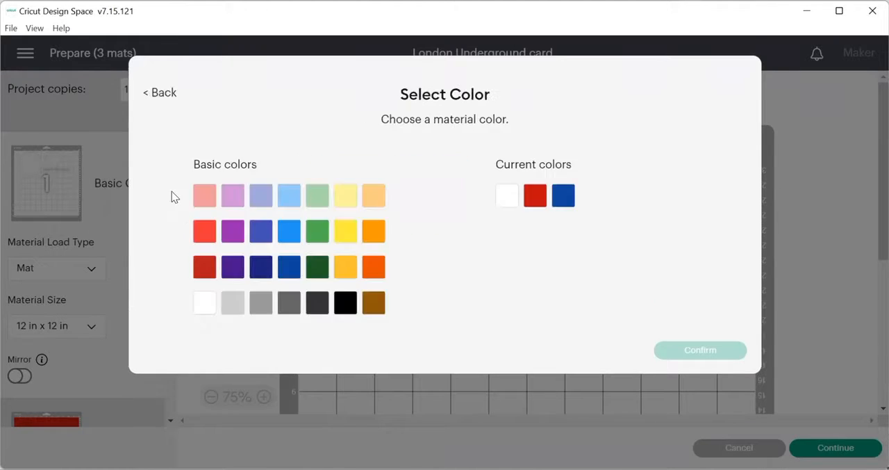
click(204, 306)
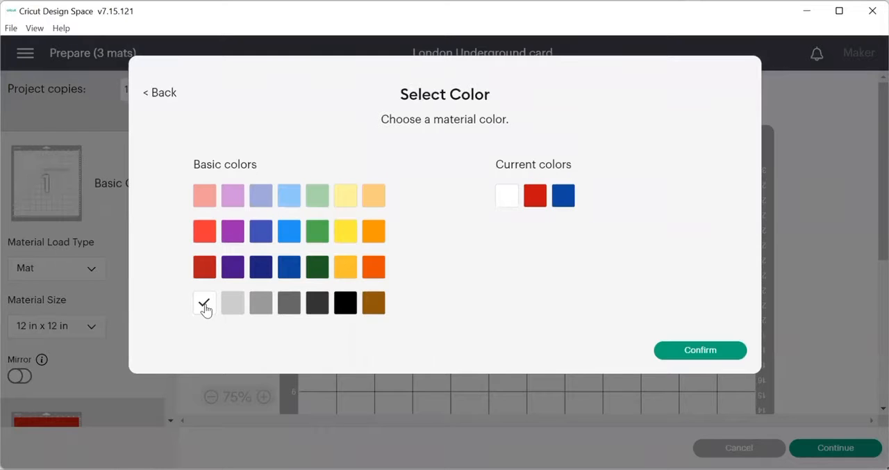
click(708, 351)
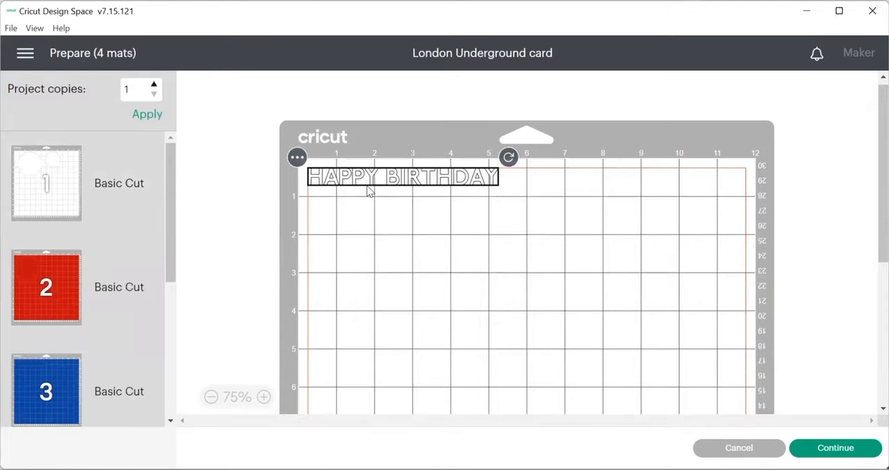
Step: Move the white circle from mat 1 onto the new HAPPY BIRTHDAY mat and position it directly below the lettering
click(44, 180)
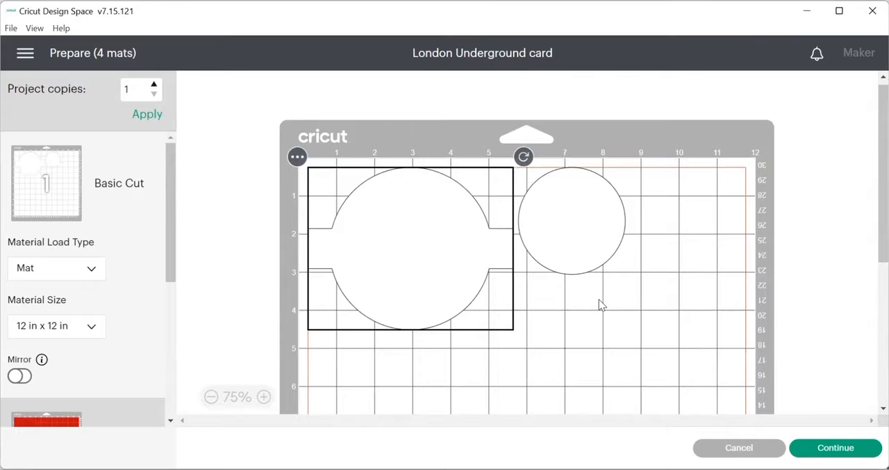
click(569, 214)
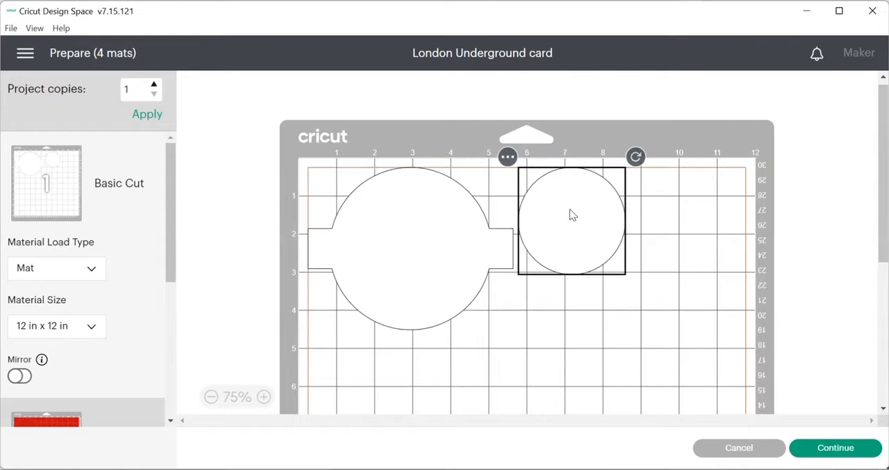
click(508, 157)
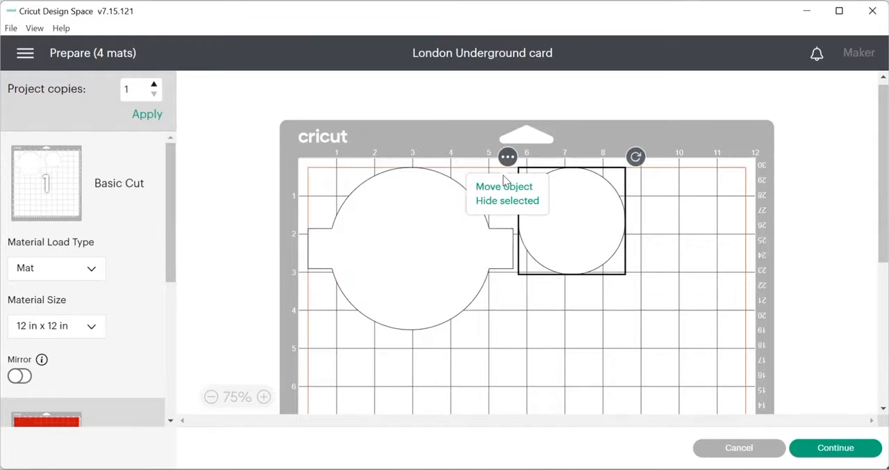
click(505, 185)
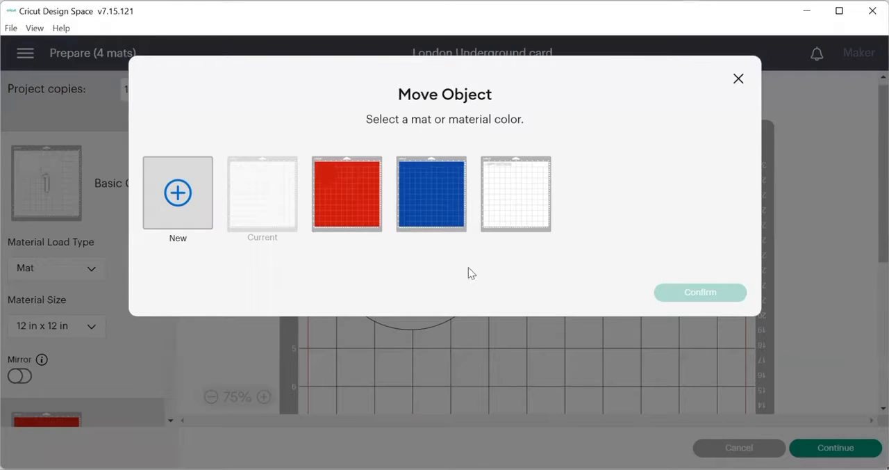
click(516, 193)
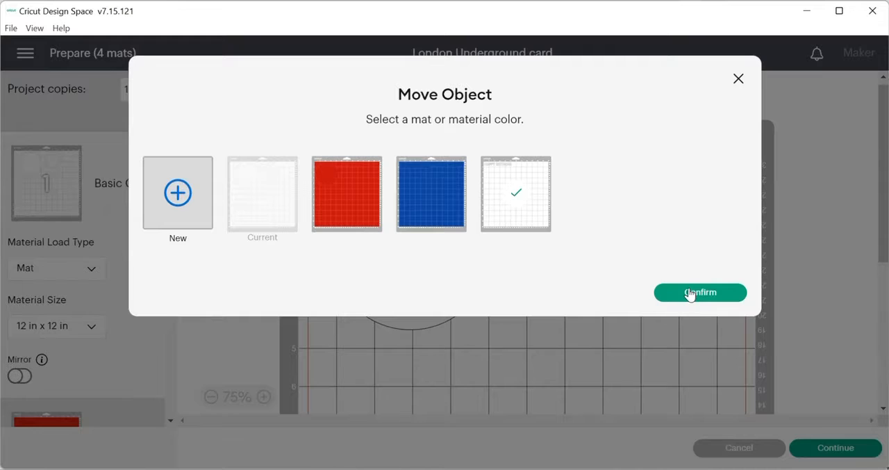
click(690, 292)
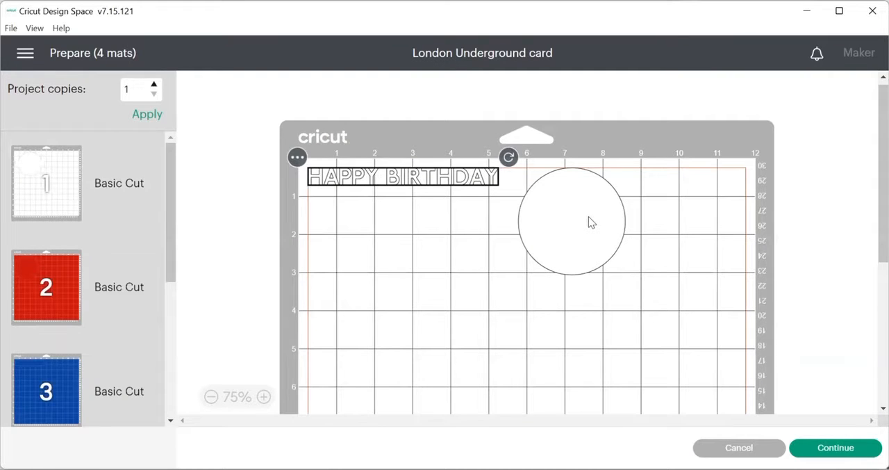
drag(587, 216, 376, 241)
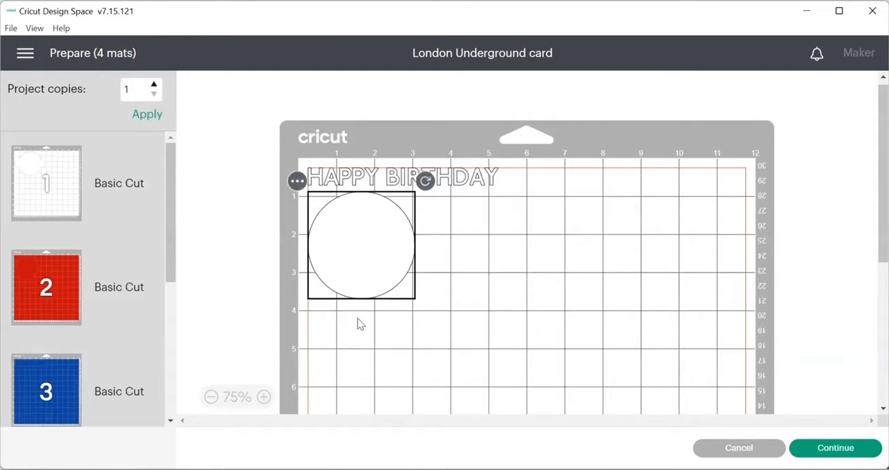
click(467, 267)
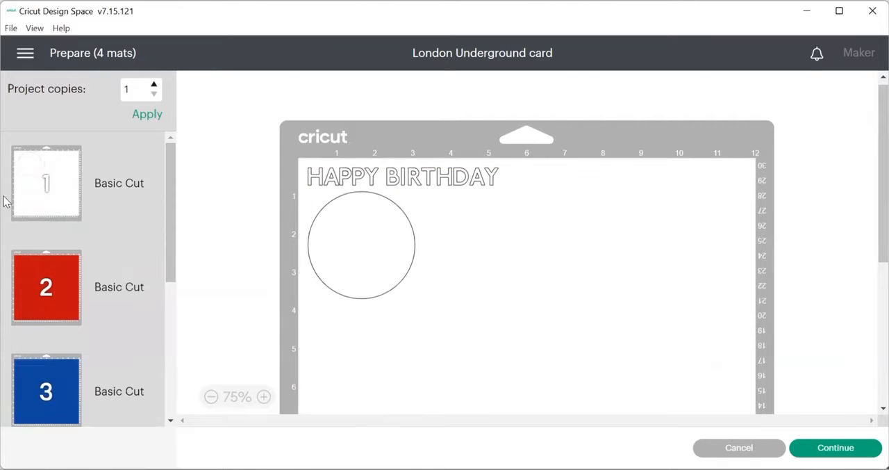
Step: Review the shapes, material size and mirror setting on each of the four mats, ending back on mat 1
click(55, 184)
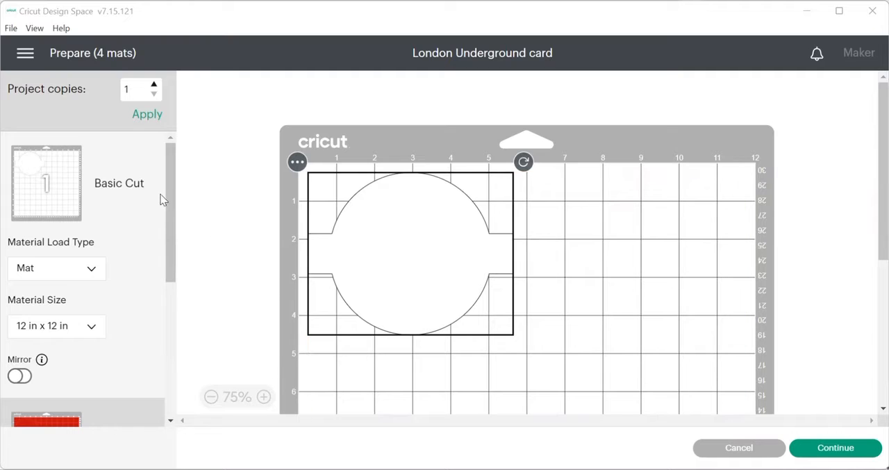
drag(169, 191, 163, 313)
click(20, 202)
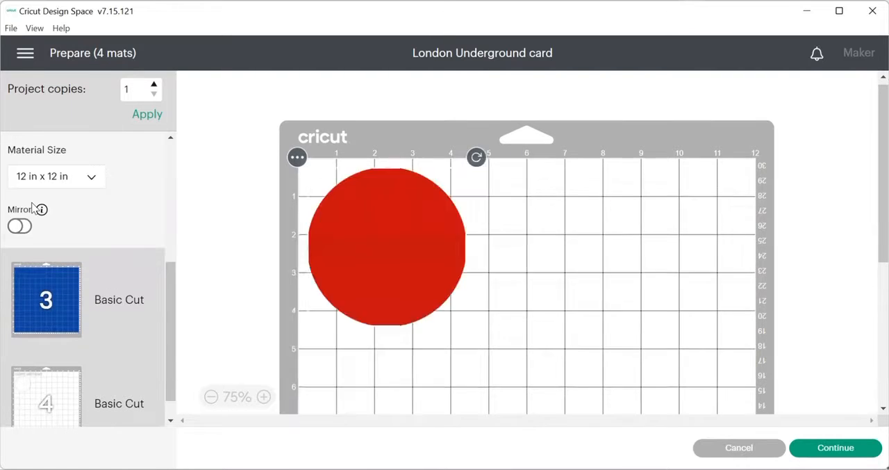
click(46, 311)
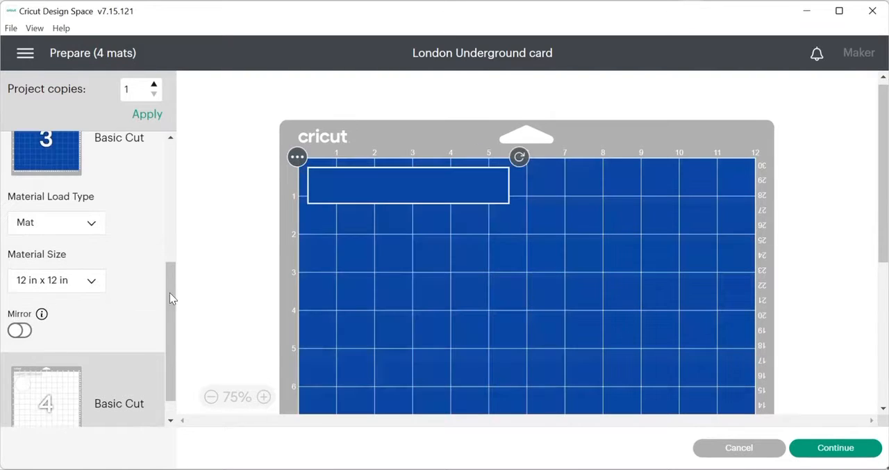
click(79, 403)
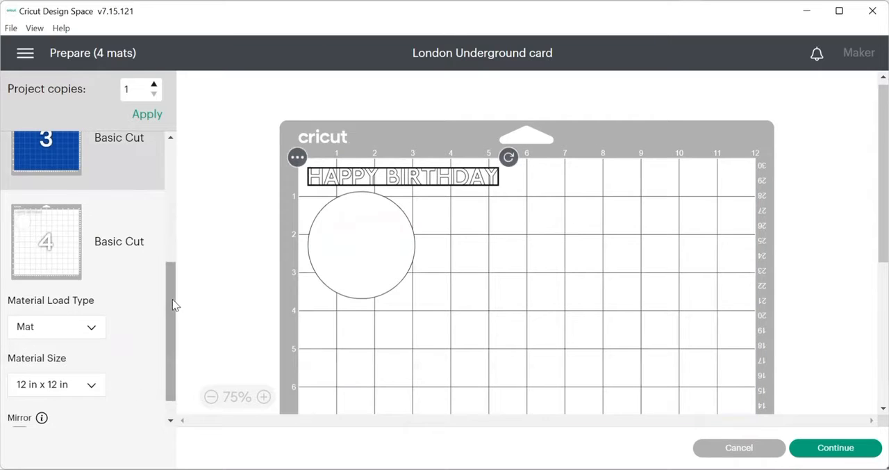
drag(172, 305, 179, 163)
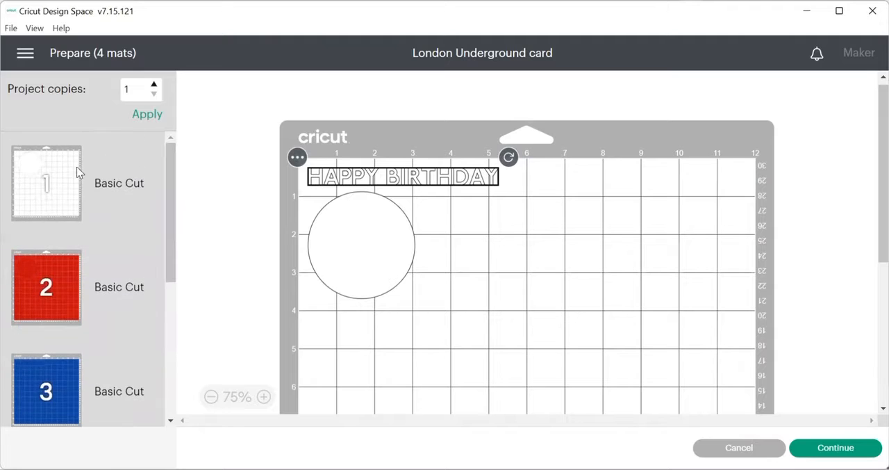
click(45, 177)
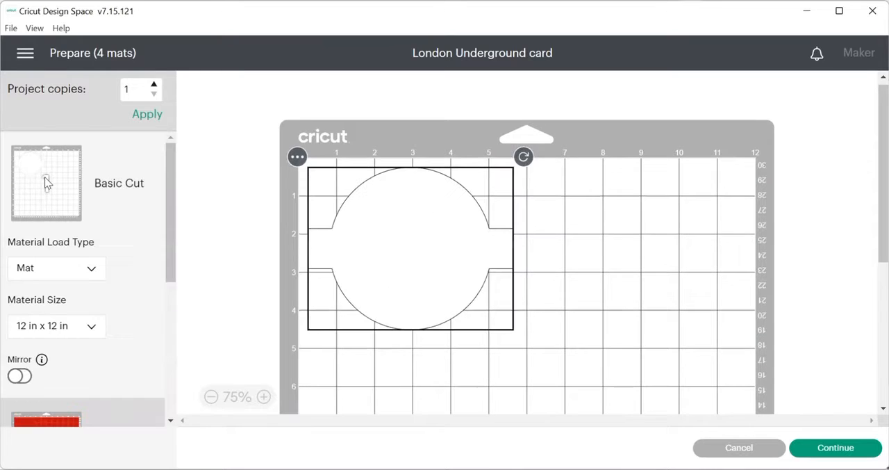
Step: Continue to the Make screen and browse the list of all compatible materials from art board through cardstock and fabric
click(835, 447)
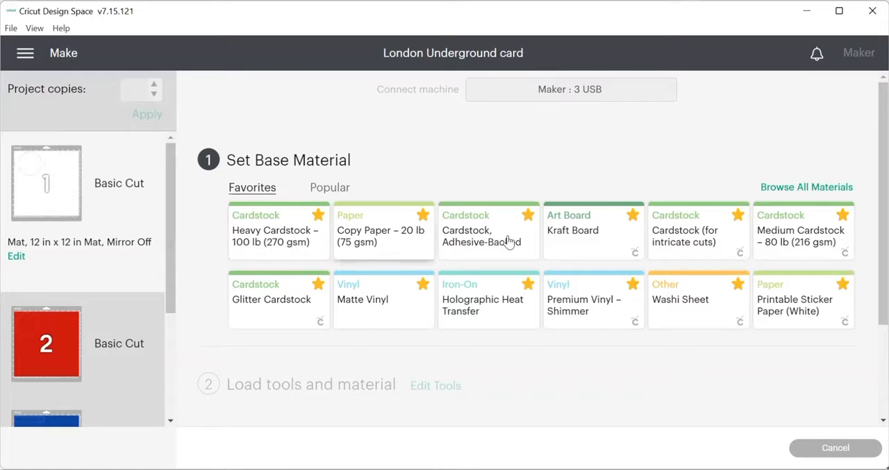
click(791, 188)
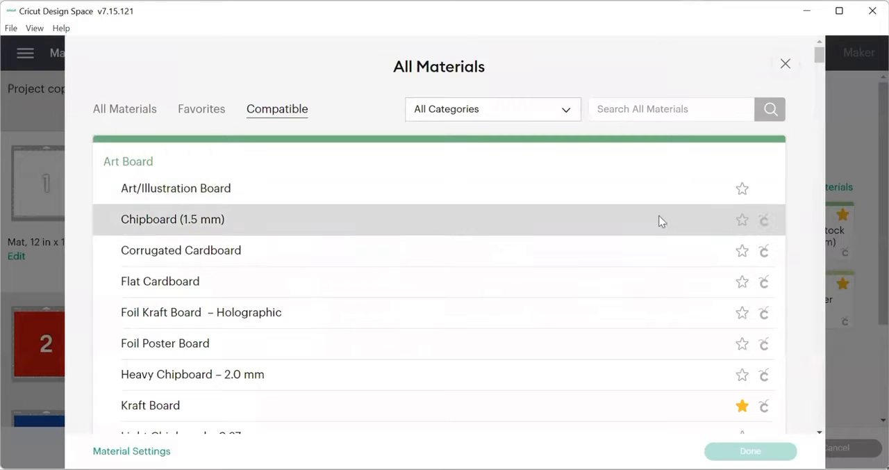
scroll(647, 200, down, 2)
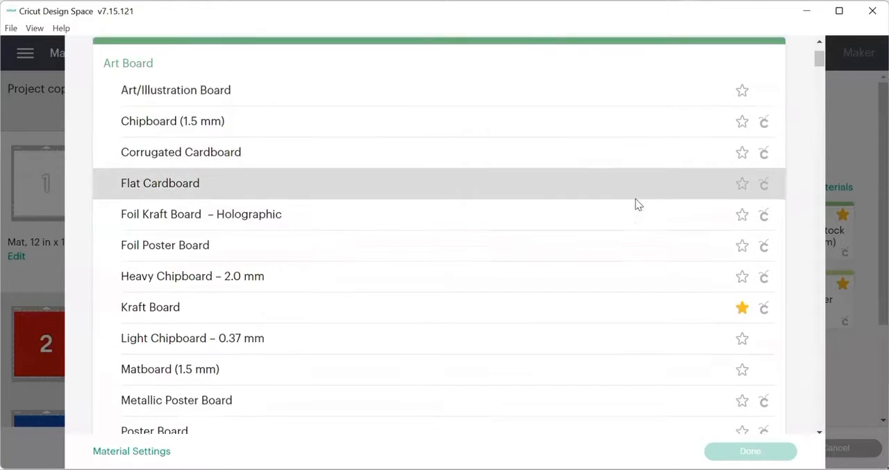
scroll(638, 203, down, 7)
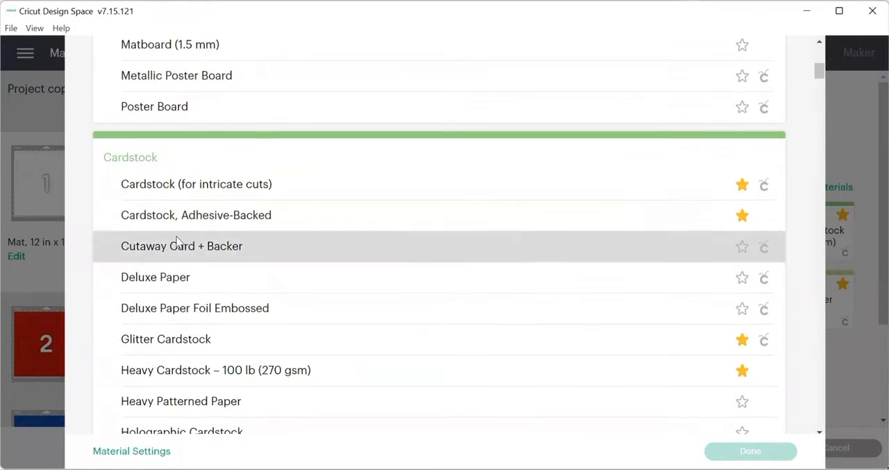
scroll(504, 236, down, 2)
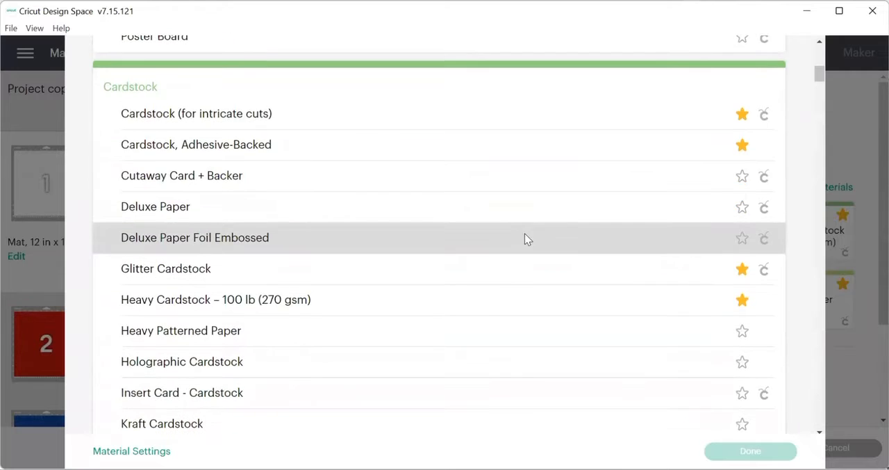
scroll(535, 240, down, 13)
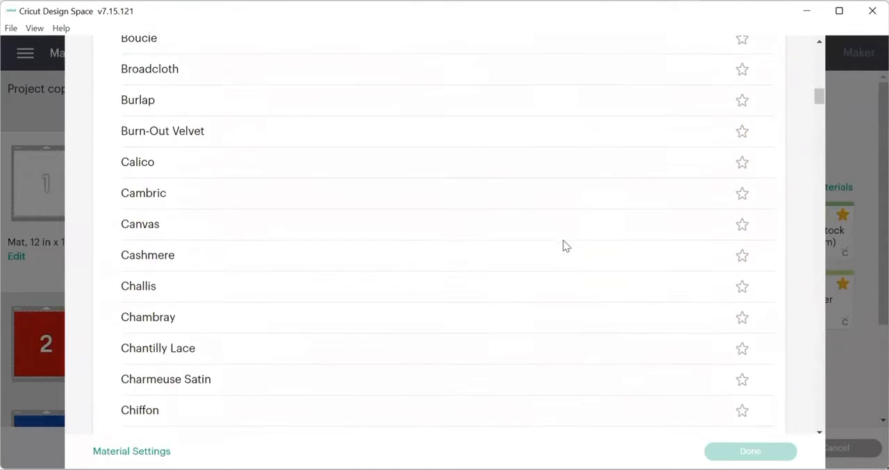
scroll(564, 247, down, 20)
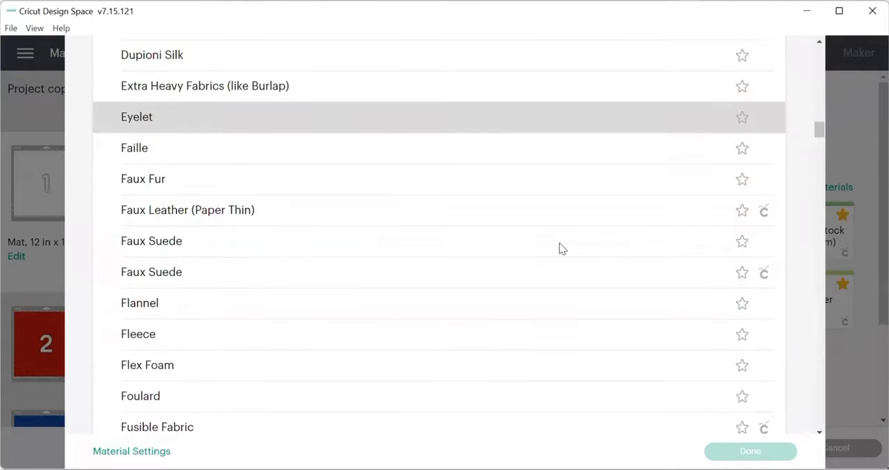
scroll(563, 248, up, 20)
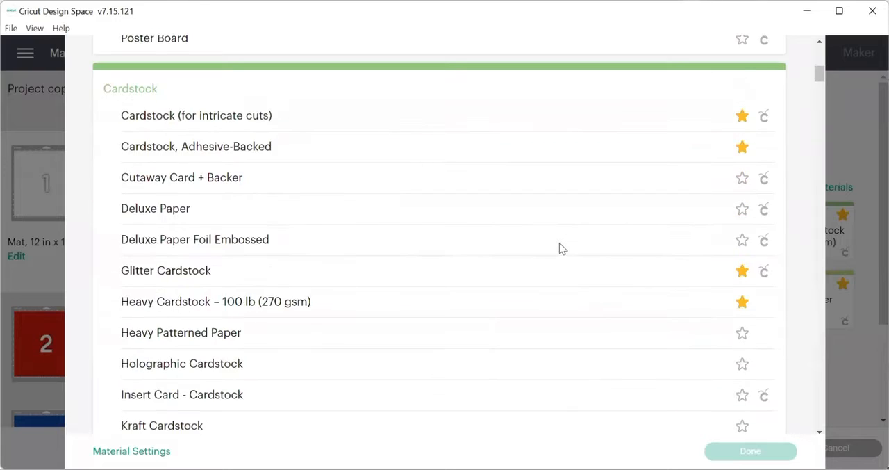
scroll(559, 243, up, 10)
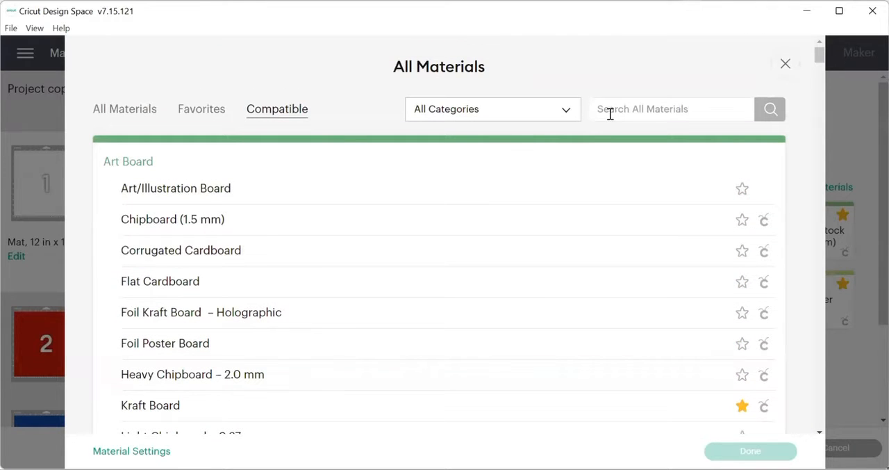
Step: Jump to the Vinyl category, look through the materials above and below it, and close the list without choosing a material
click(566, 113)
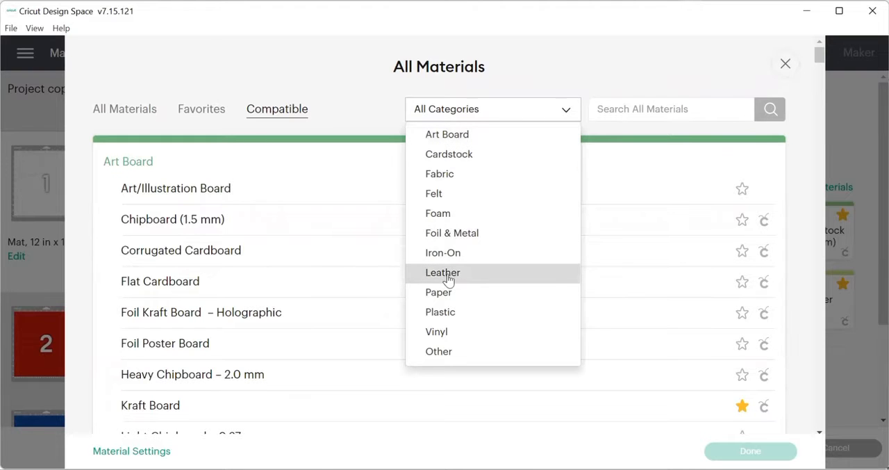
click(449, 332)
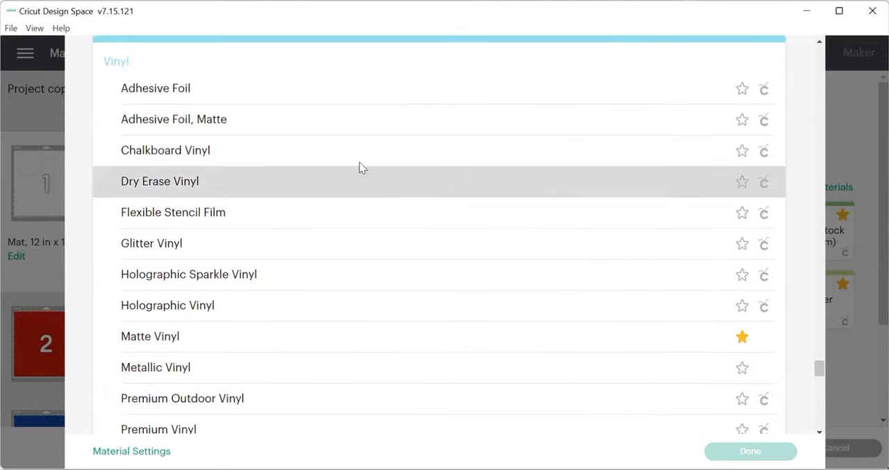
scroll(343, 282, down, 4)
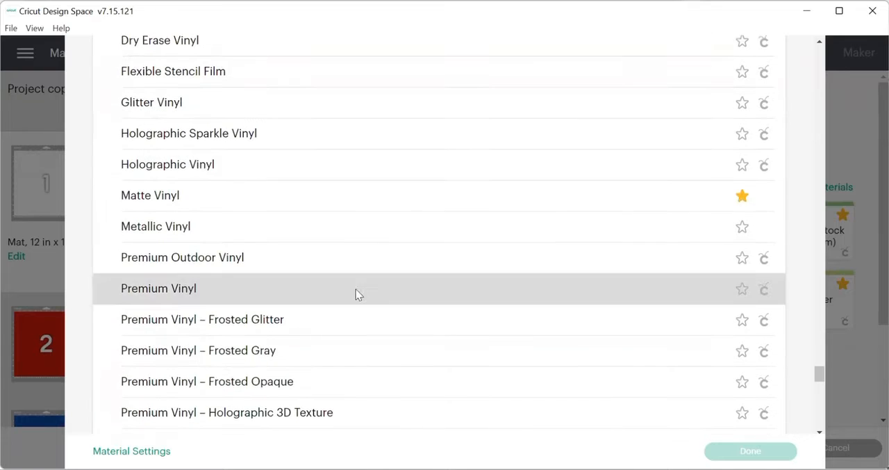
scroll(368, 305, up, 18)
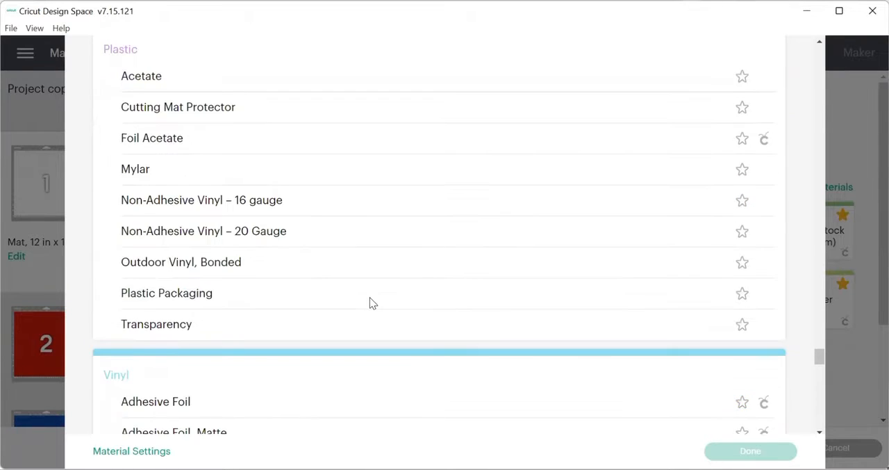
scroll(370, 303, up, 20)
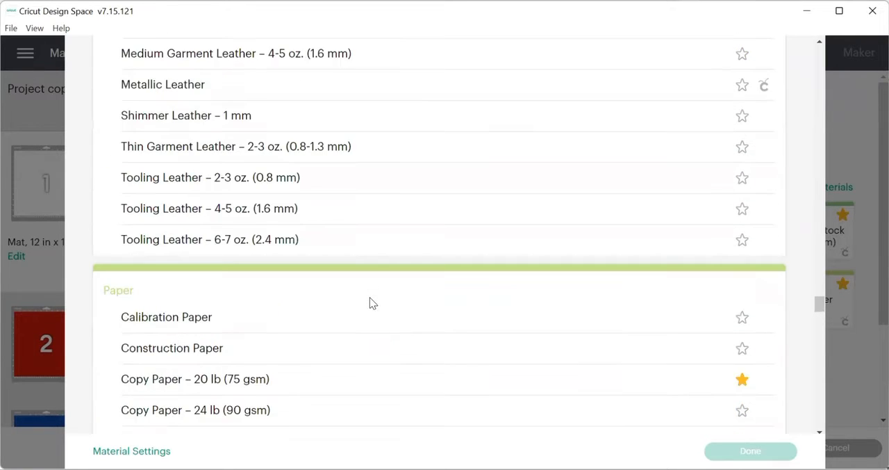
scroll(371, 303, up, 20)
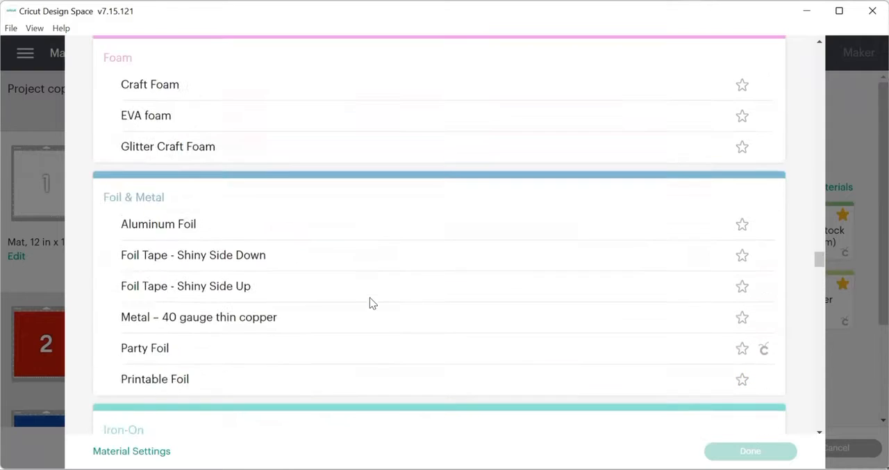
scroll(370, 303, up, 20)
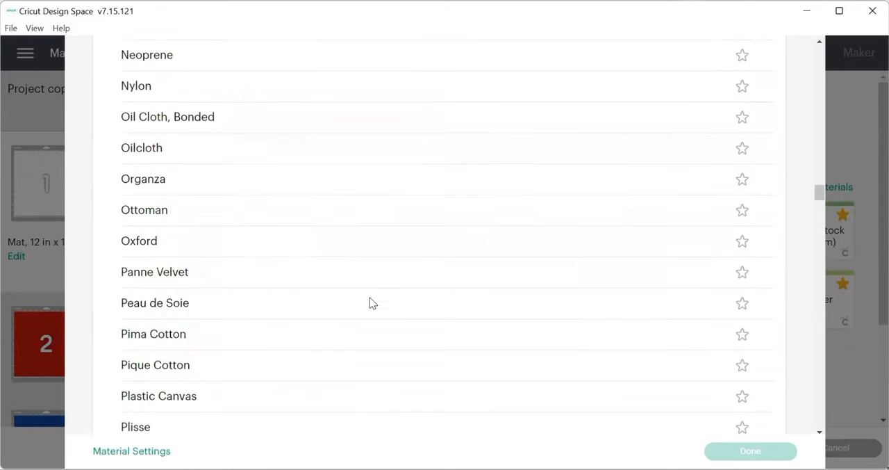
scroll(370, 303, up, 20)
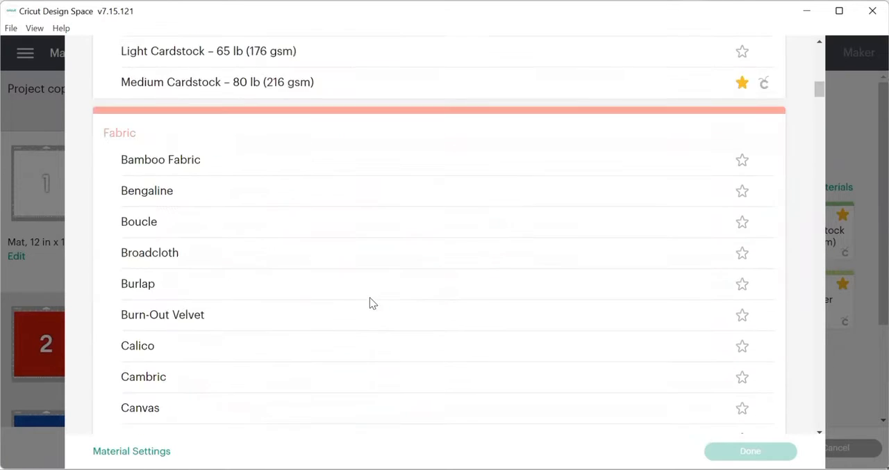
scroll(371, 303, up, 2)
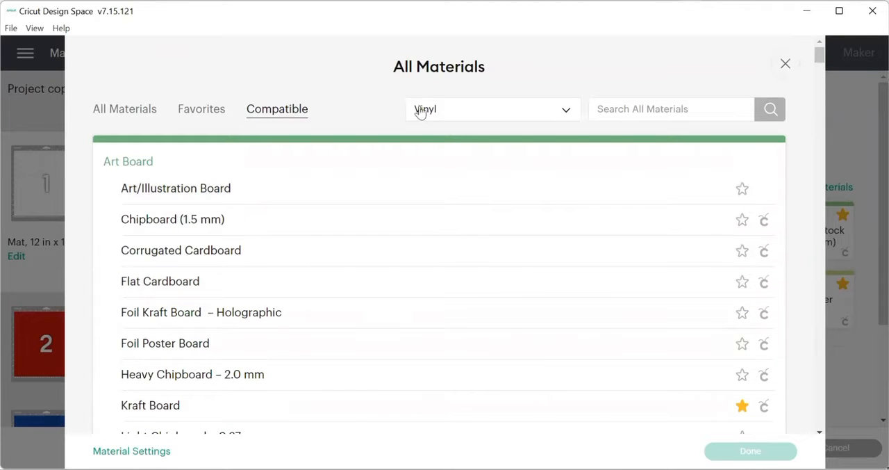
click(785, 63)
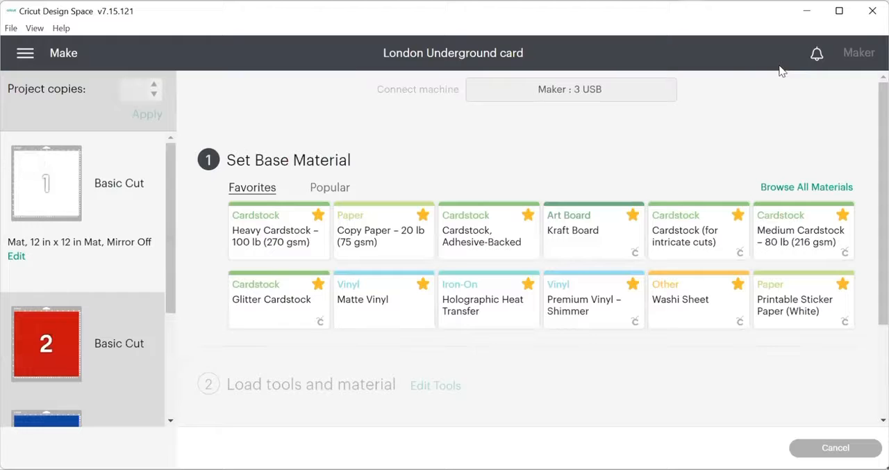
Step: Set the base material to Heavy Cardstock – 100 lb (270 gsm), try the More and Less pressures, and return to Default
click(275, 232)
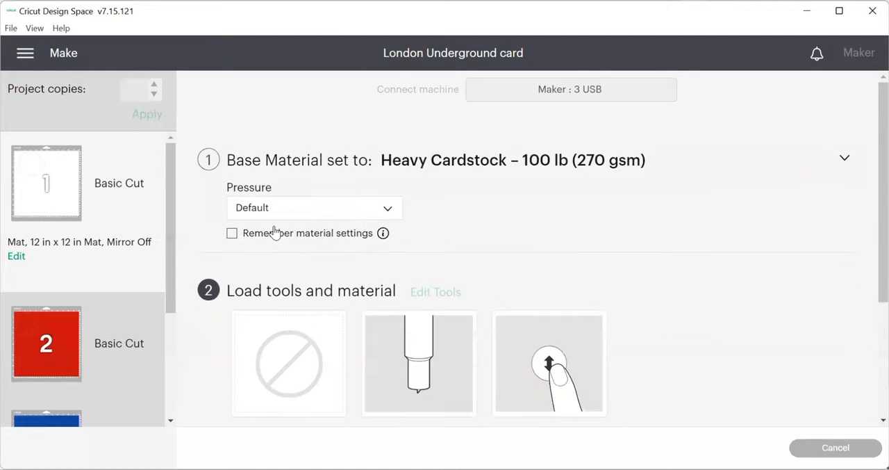
click(390, 209)
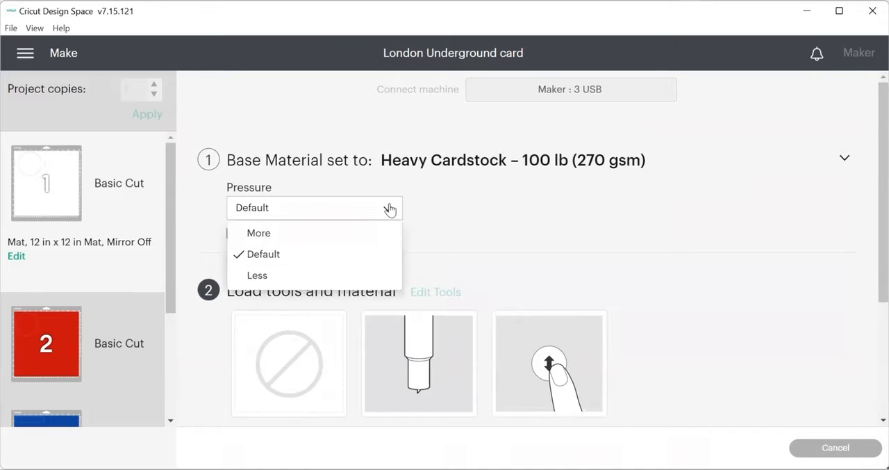
click(280, 235)
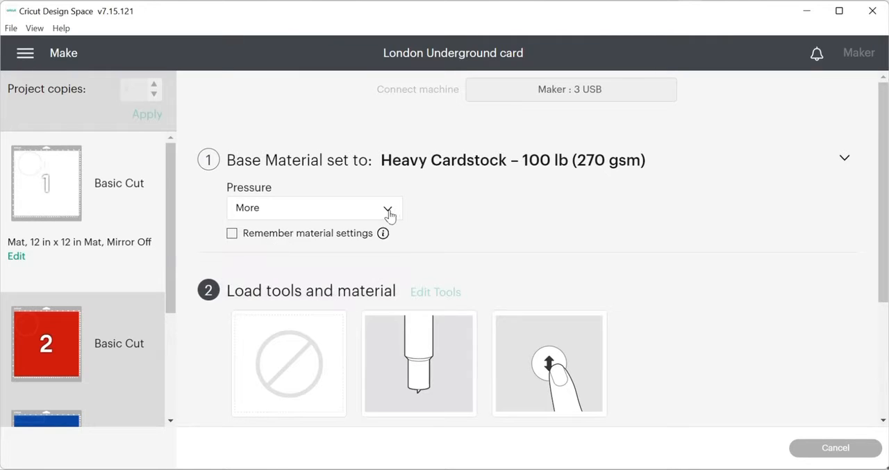
click(387, 210)
click(268, 275)
click(387, 209)
click(259, 252)
Step: Review the tool and mat loading instructions and the final Go step for cutting the first mat
scroll(447, 261, down, 1)
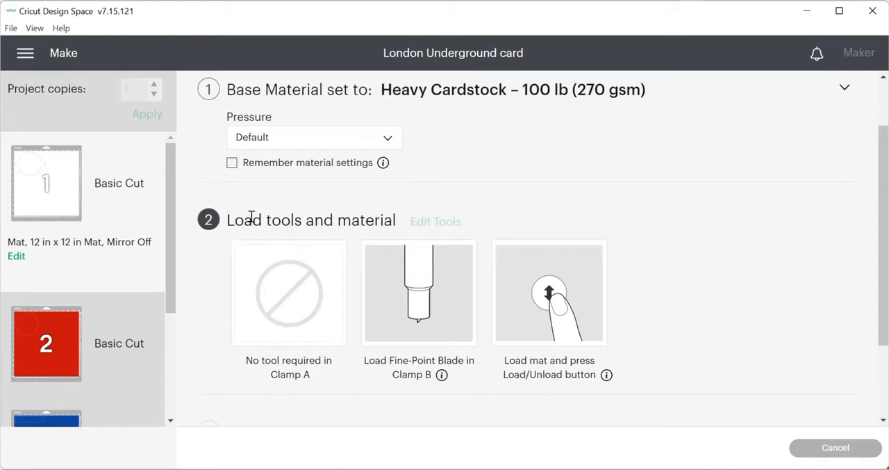
scroll(471, 286, down, 1)
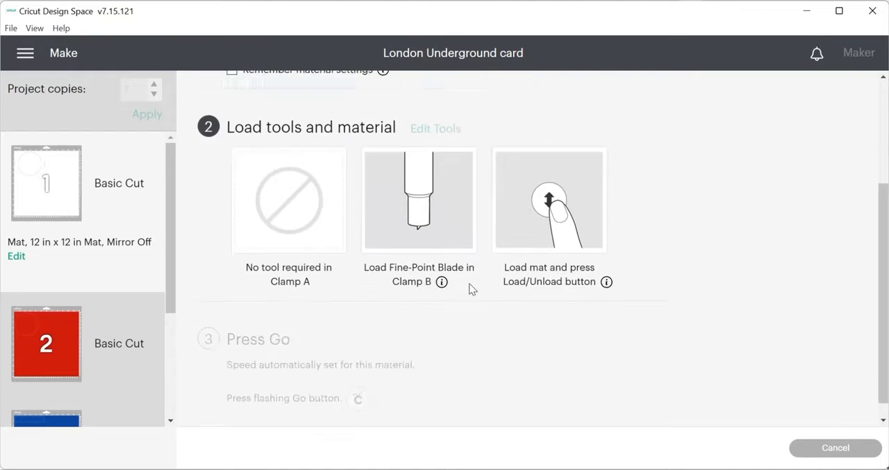
scroll(510, 278, up, 1)
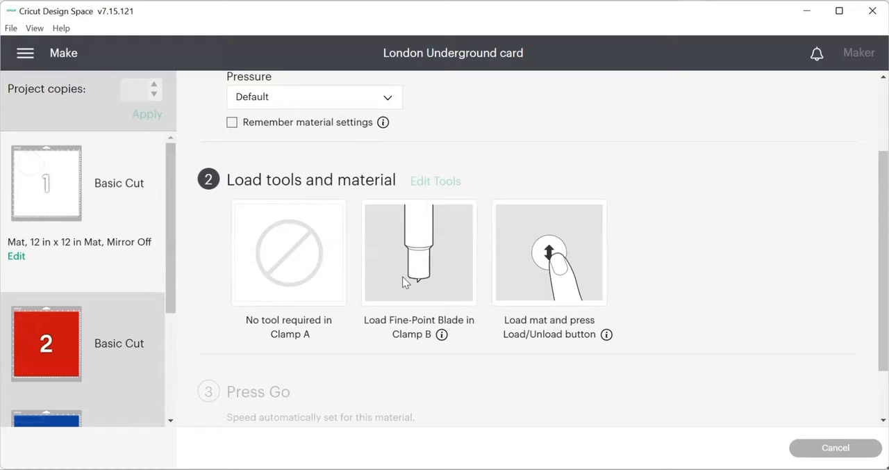
scroll(410, 273, down, 1)
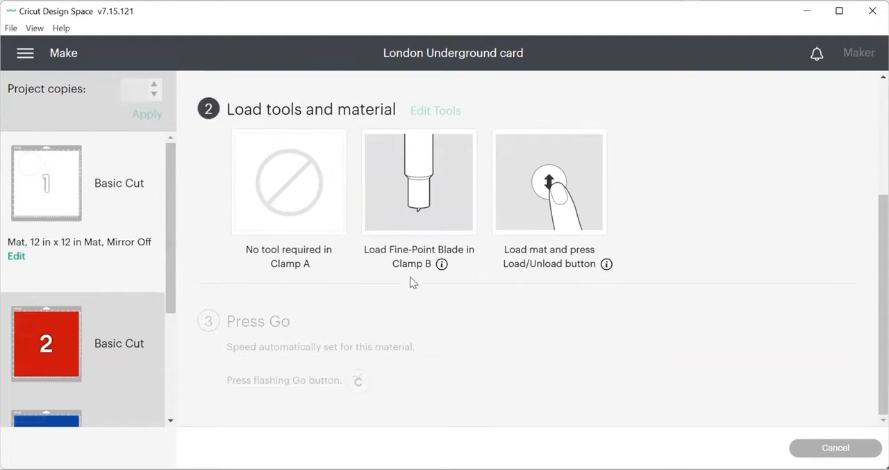